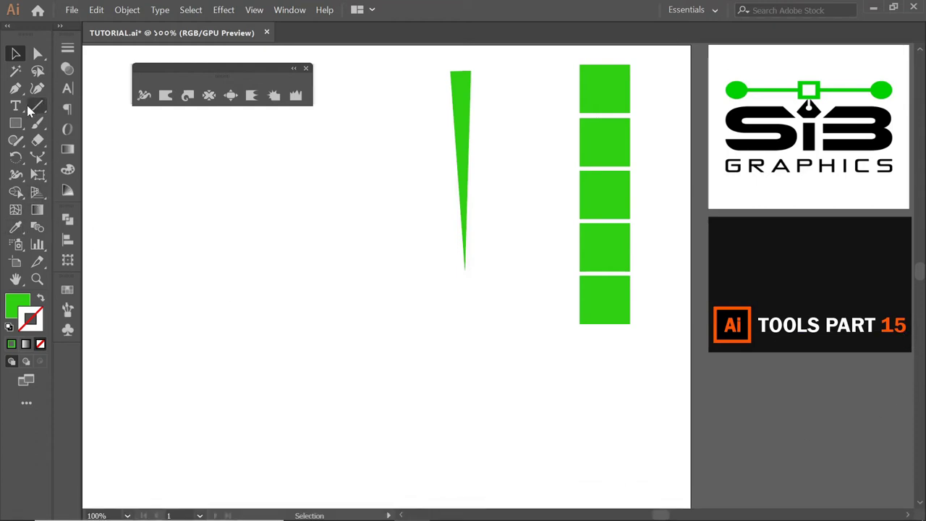
Retype the 5 in the title as 6 so it reads TOOLS PART 16.
{"action": "key", "text": "t"}
{"action": "left_click_drag", "start_coordinate": [894, 327], "coordinate": [916, 335]}
{"action": "type", "text": "6"}
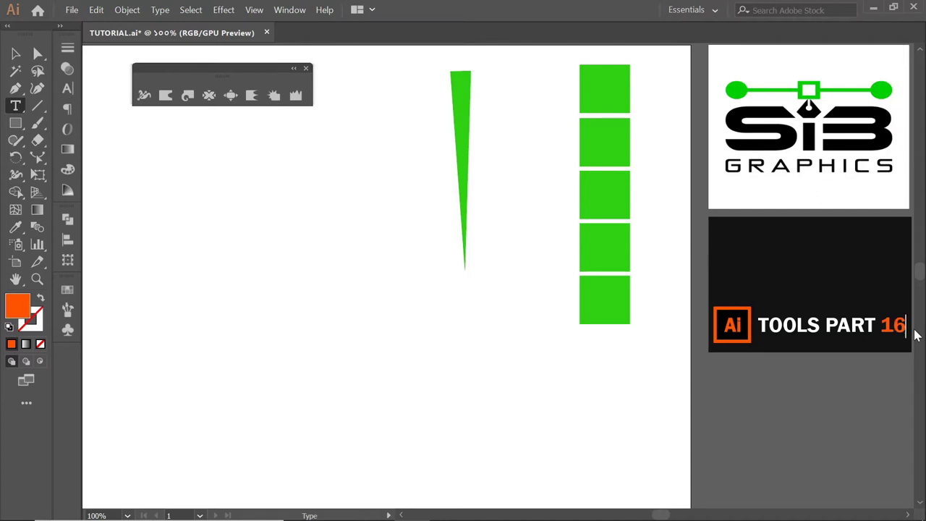
{"action": "key", "text": "Escape"}
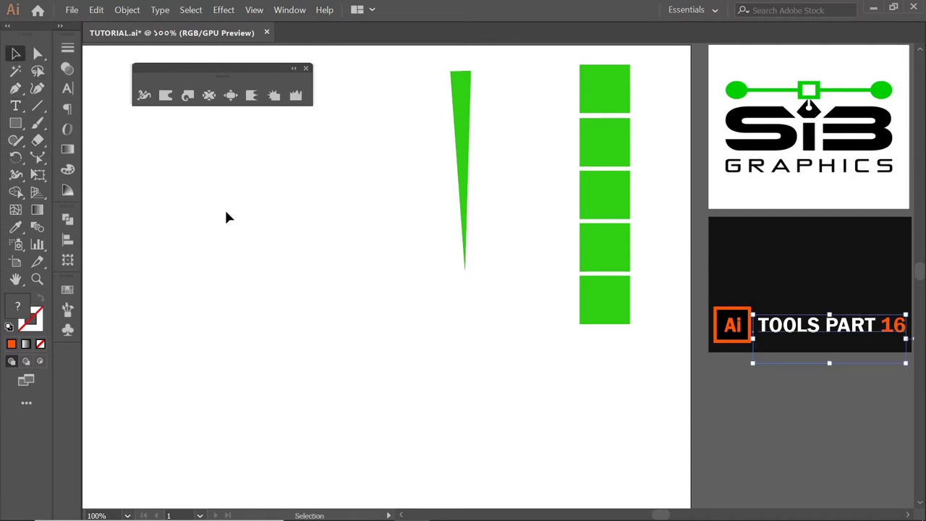
{"action": "left_click", "coordinate": [225, 213]}
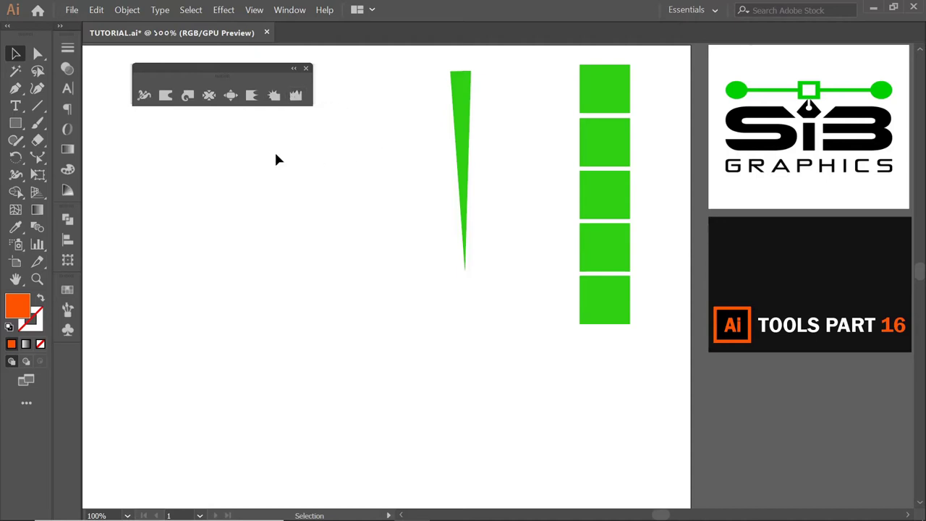
Switch to the Width Tool to edit the stroke width along the green spike.
{"action": "left_click", "coordinate": [144, 96]}
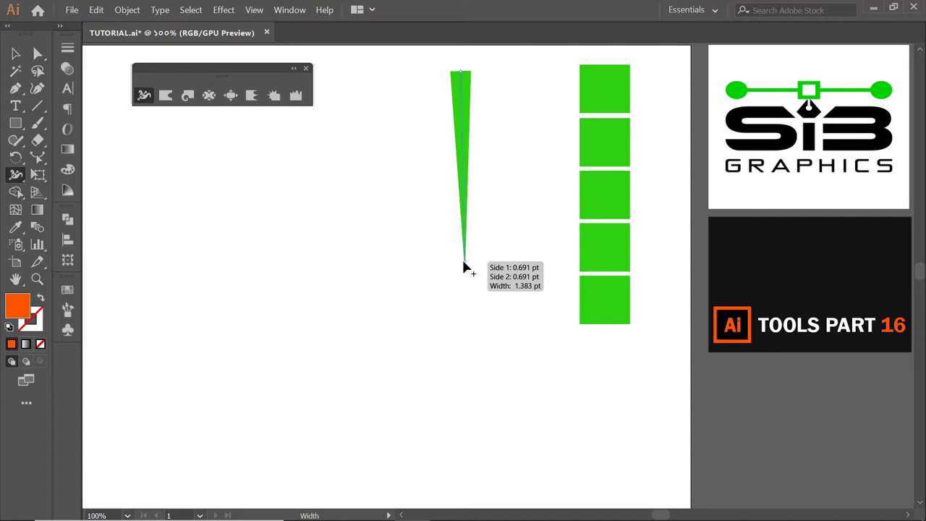
Drag width points at the spike's bottom, middle (about 55 pt) and neck to form a vase.
{"action": "left_click_drag", "start_coordinate": [464, 263], "coordinate": [465, 260]}
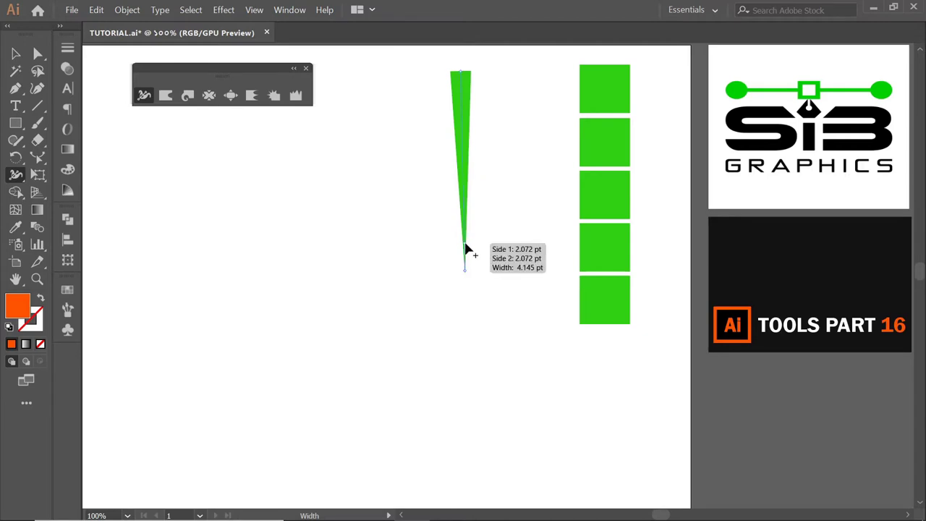
{"action": "mouse_move", "coordinate": [464, 249]}
{"action": "left_mouse_down"}
{"action": "mouse_move", "coordinate": [426, 251]}
{"action": "mouse_move", "coordinate": [471, 250]}
{"action": "left_mouse_up"}
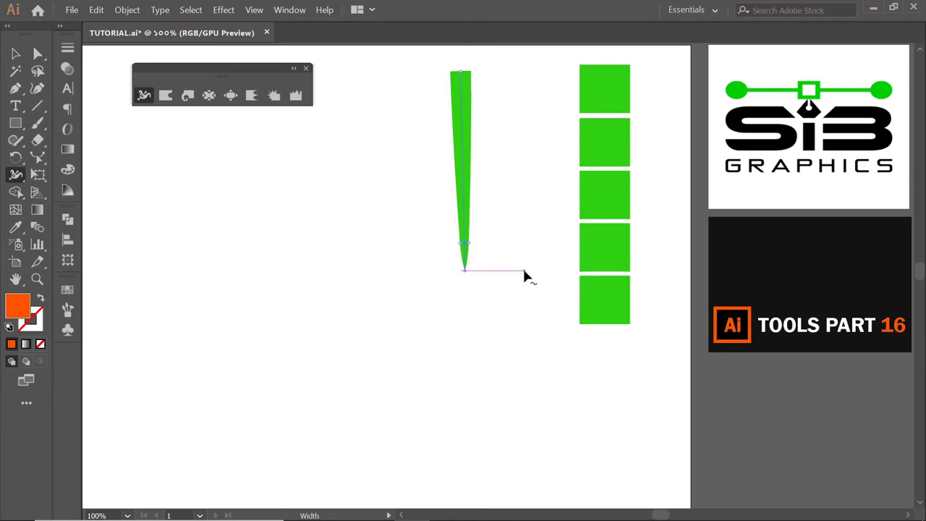
{"action": "left_click_drag", "start_coordinate": [471, 181], "coordinate": [505, 181]}
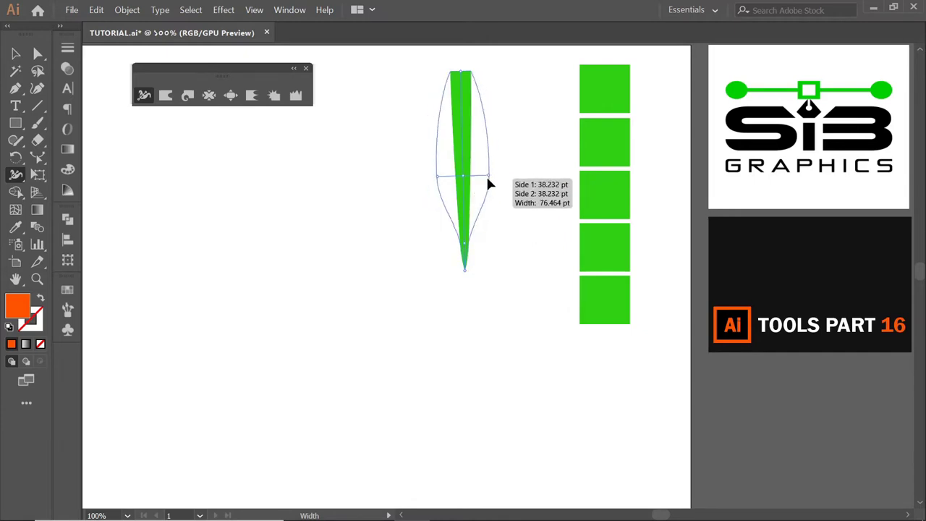
{"action": "left_click_drag", "start_coordinate": [505, 180], "coordinate": [483, 181]}
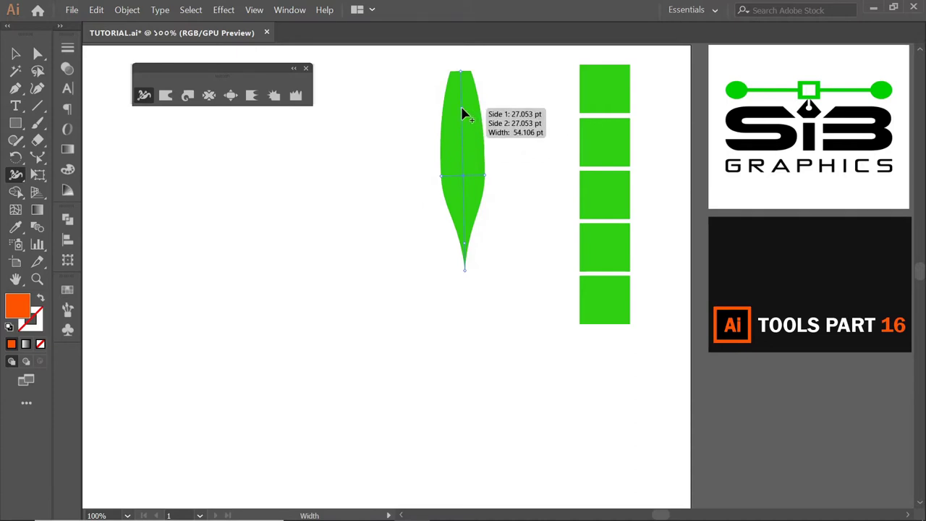
{"action": "left_click_drag", "start_coordinate": [463, 114], "coordinate": [457, 114]}
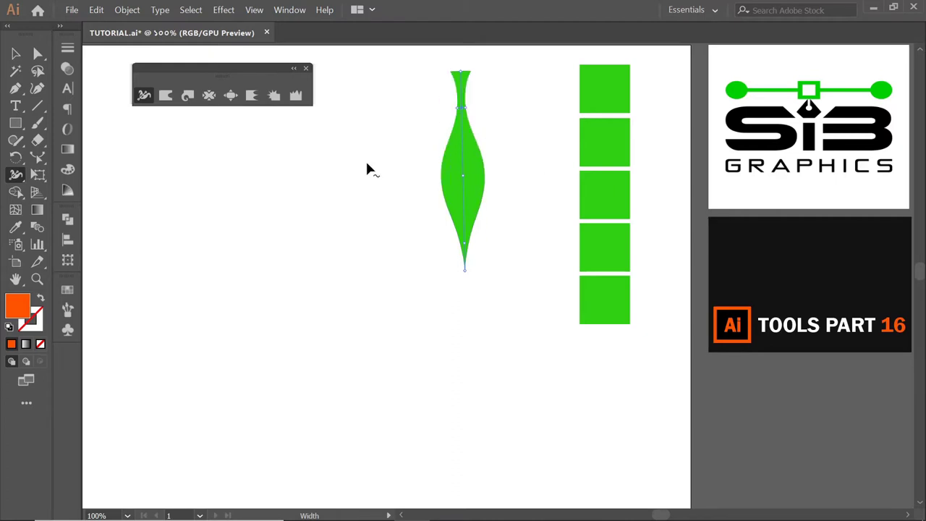
{"action": "left_click", "coordinate": [15, 53]}
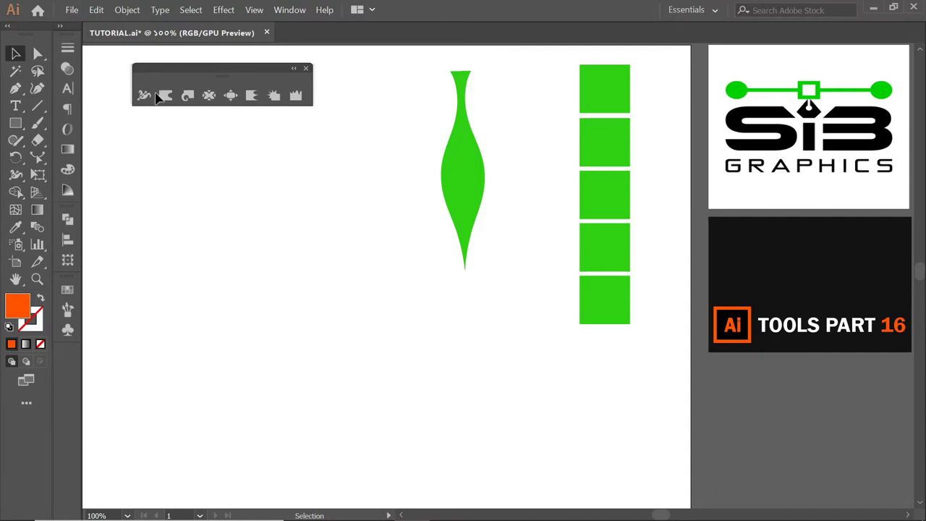
Move the top green square out of the column to the left of the vase.
{"action": "left_click", "coordinate": [467, 170]}
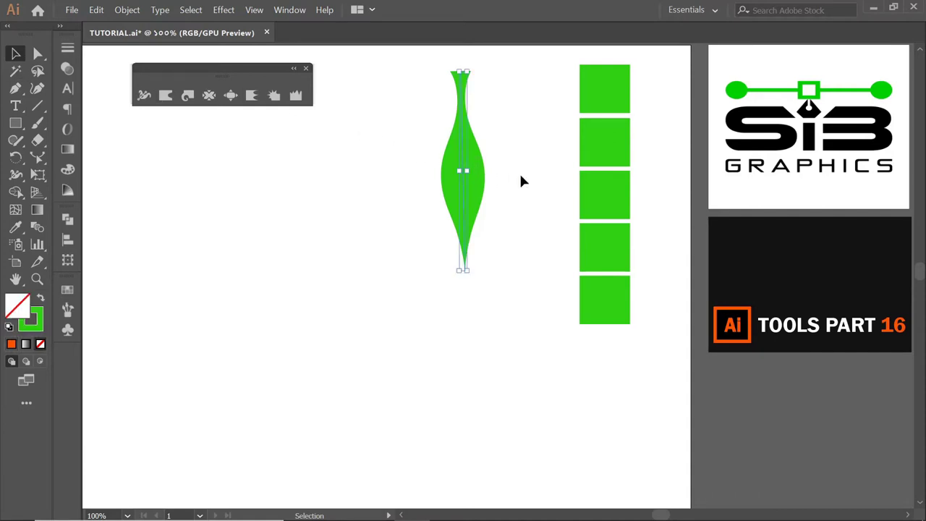
{"action": "left_click_drag", "start_coordinate": [520, 180], "coordinate": [408, 133]}
{"action": "left_click", "coordinate": [495, 226]}
{"action": "left_click", "coordinate": [166, 95]}
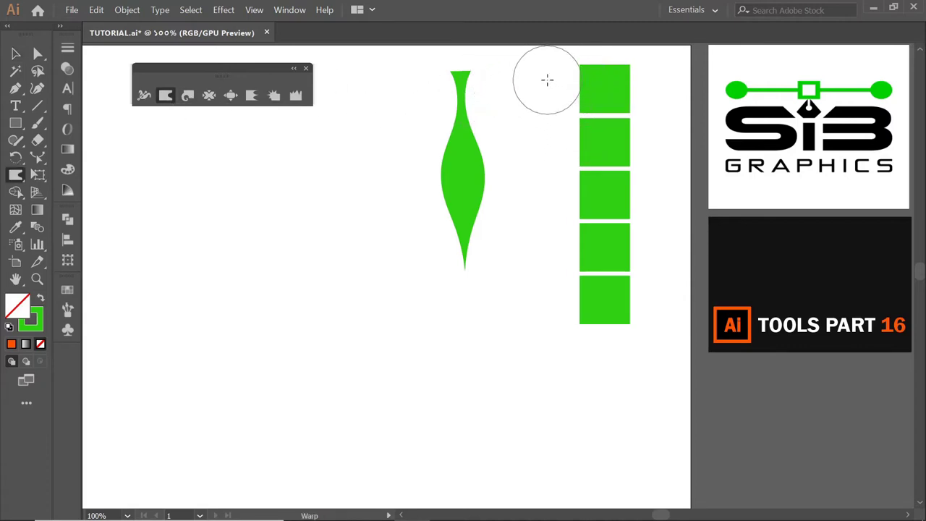
{"action": "left_click", "coordinate": [16, 54]}
{"action": "left_click_drag", "start_coordinate": [609, 101], "coordinate": [298, 280]}
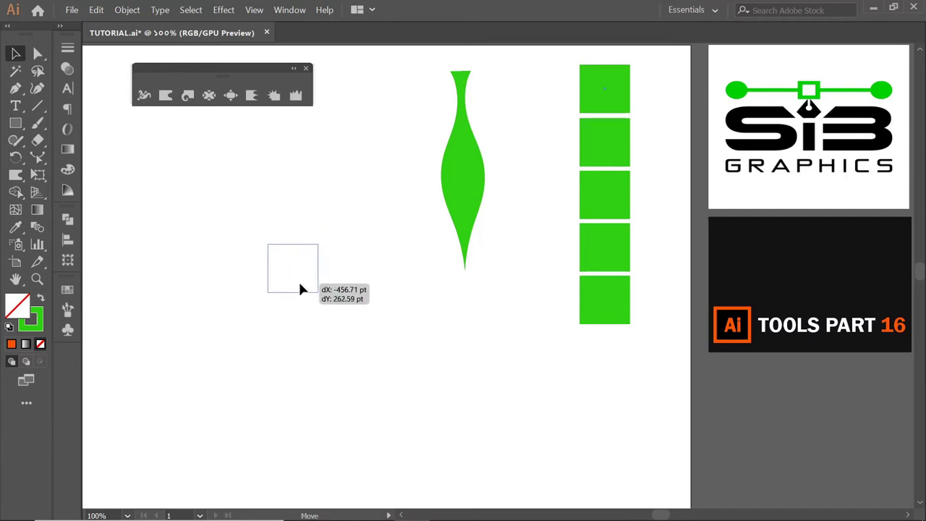
Warp the square's corners into a rounded blob, then delete the blob.
{"action": "left_click", "coordinate": [167, 100]}
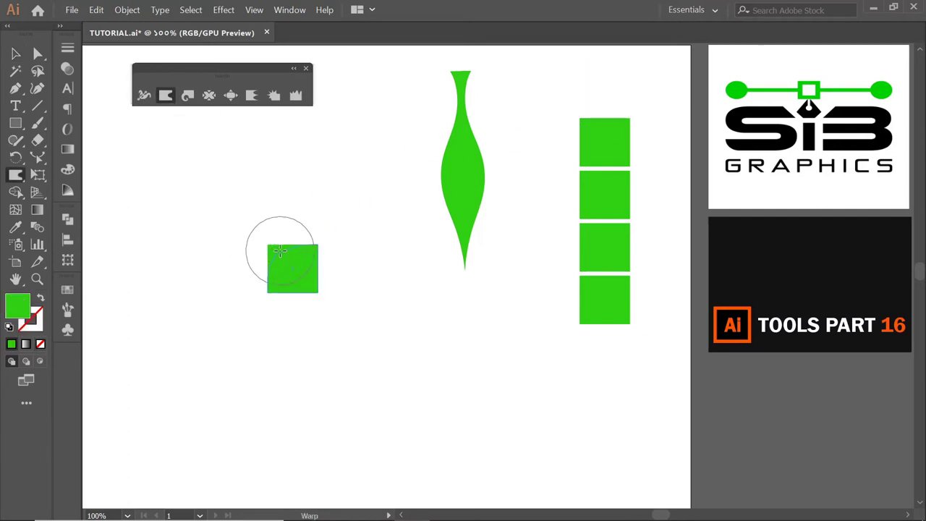
{"action": "left_click_drag", "start_coordinate": [280, 252], "coordinate": [364, 231]}
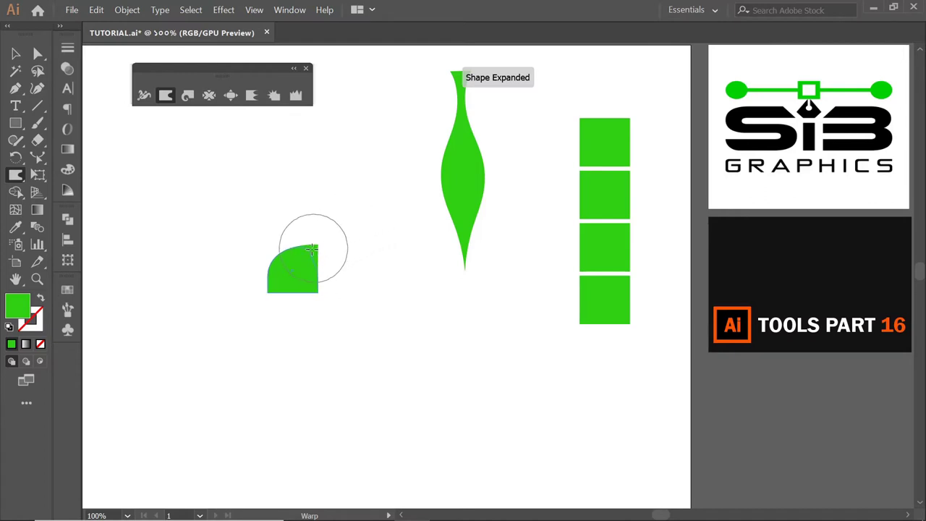
{"action": "mouse_move", "coordinate": [310, 248]}
{"action": "left_mouse_down"}
{"action": "mouse_move", "coordinate": [330, 269]}
{"action": "mouse_move", "coordinate": [238, 337]}
{"action": "left_mouse_up"}
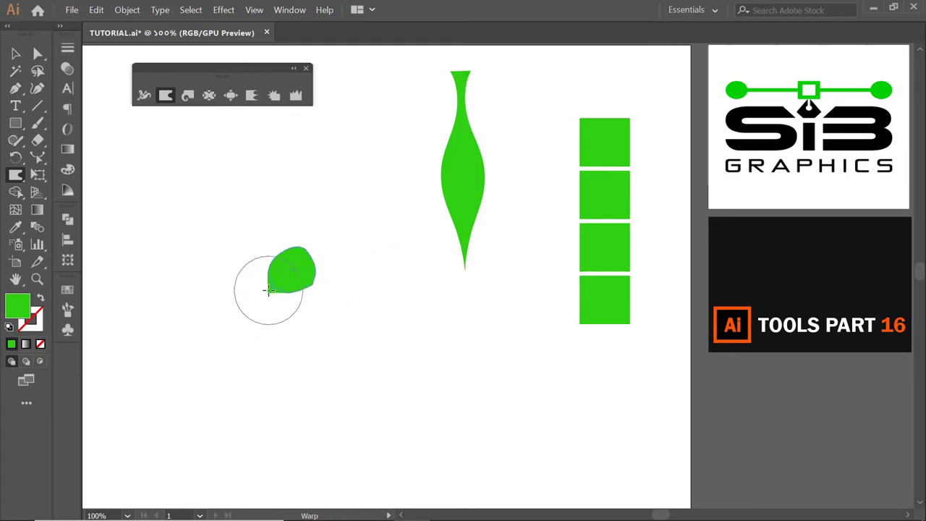
{"action": "left_click_drag", "start_coordinate": [265, 291], "coordinate": [294, 320]}
{"action": "left_click", "coordinate": [12, 56]}
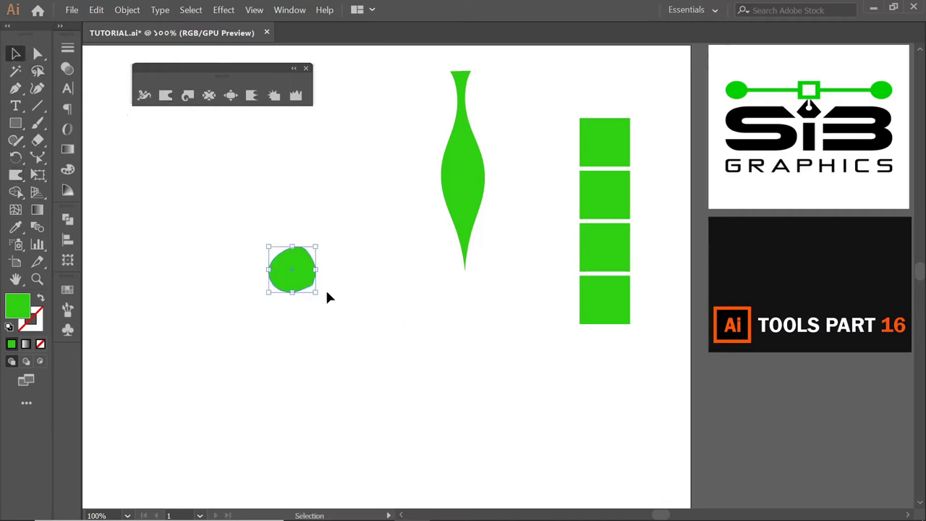
{"action": "key", "text": "Delete"}
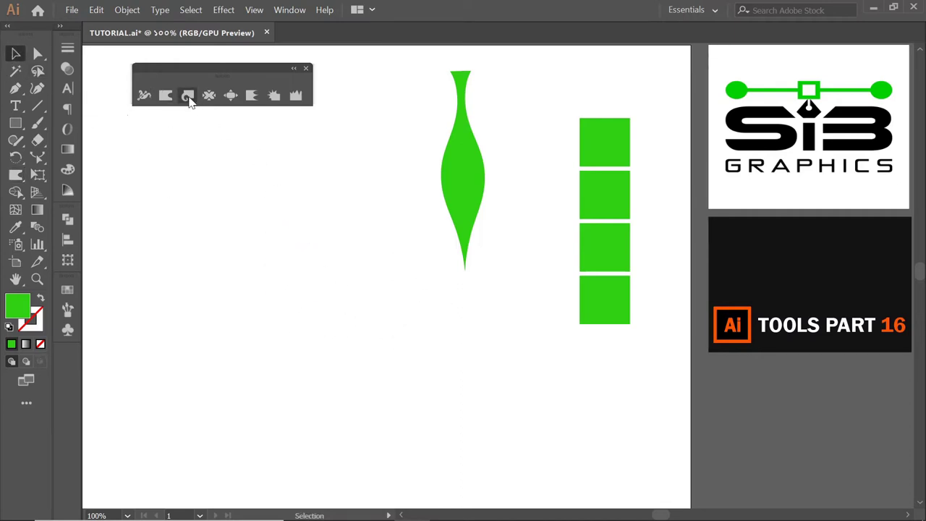
Twirl spiral curls into the corners and sides of the four squares.
{"action": "left_click", "coordinate": [187, 96]}
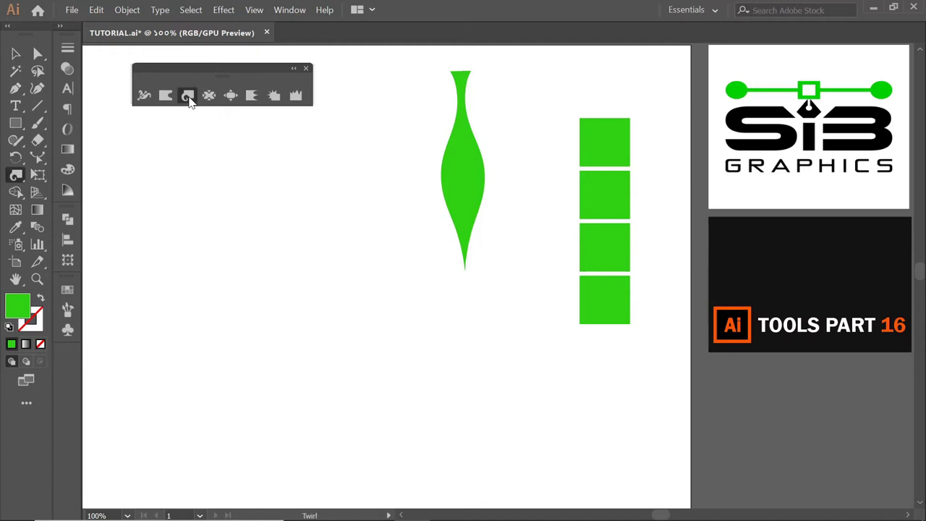
{"action": "left_click", "coordinate": [576, 121]}
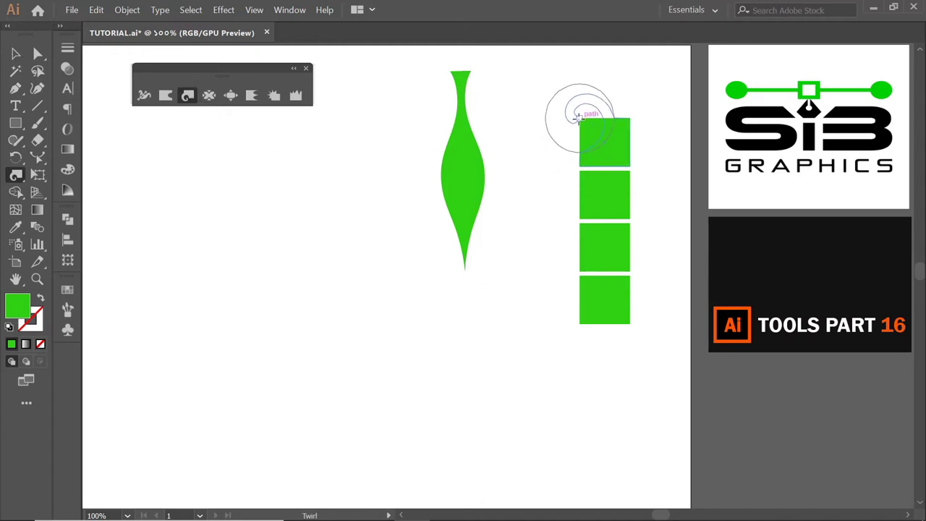
{"action": "left_click_drag", "start_coordinate": [626, 119], "coordinate": [628, 118]}
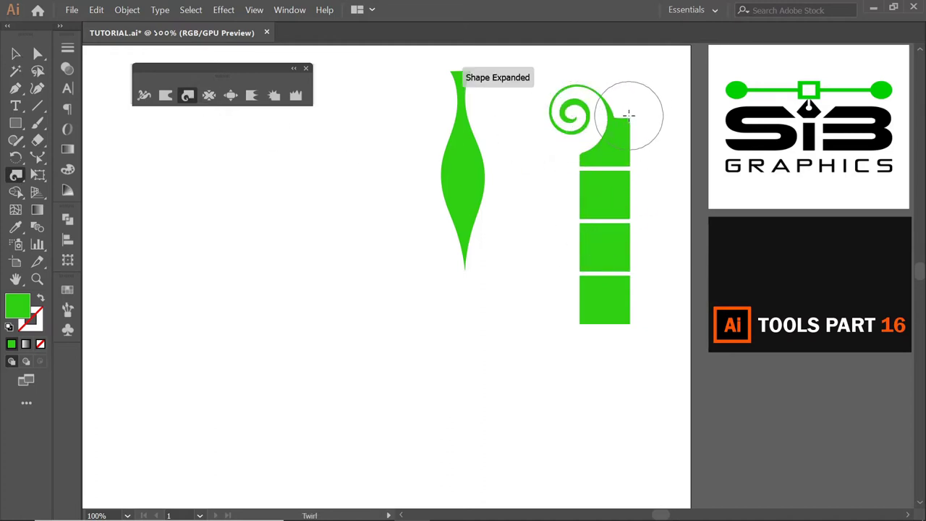
{"action": "left_click", "coordinate": [576, 153]}
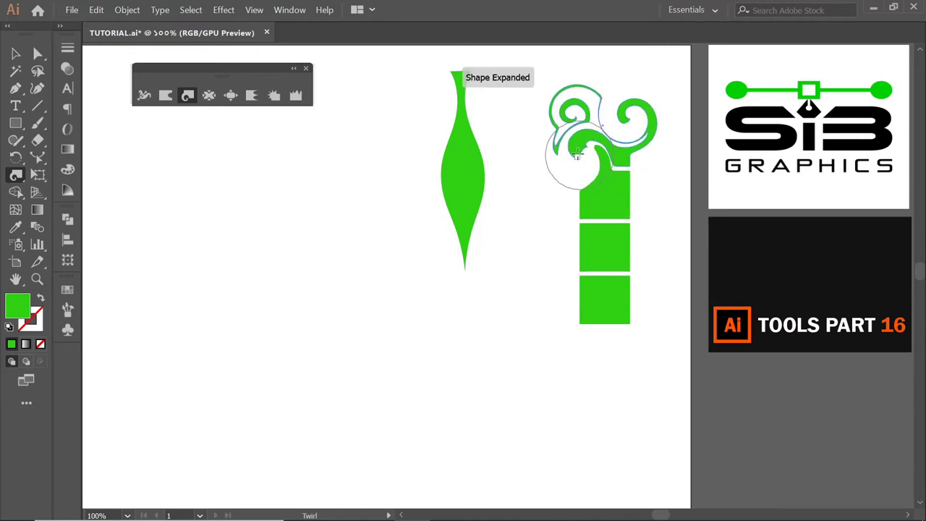
{"action": "left_click", "coordinate": [626, 189]}
{"action": "left_click", "coordinate": [582, 209]}
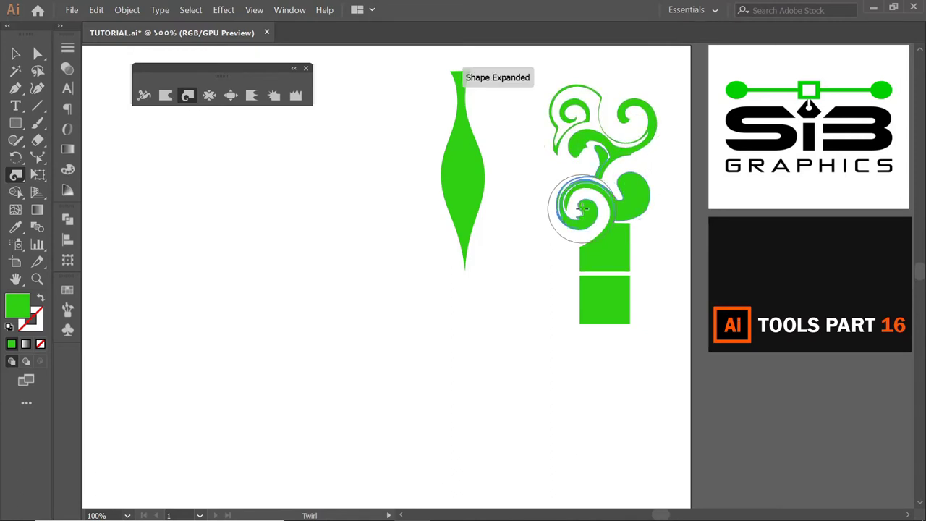
{"action": "left_click", "coordinate": [627, 252]}
{"action": "left_click", "coordinate": [583, 279]}
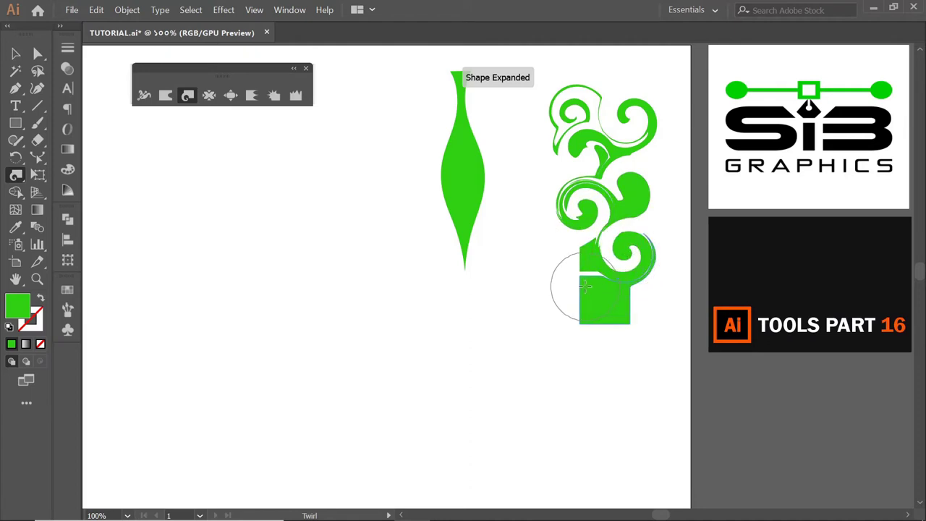
{"action": "left_click_drag", "start_coordinate": [641, 326], "coordinate": [616, 331]}
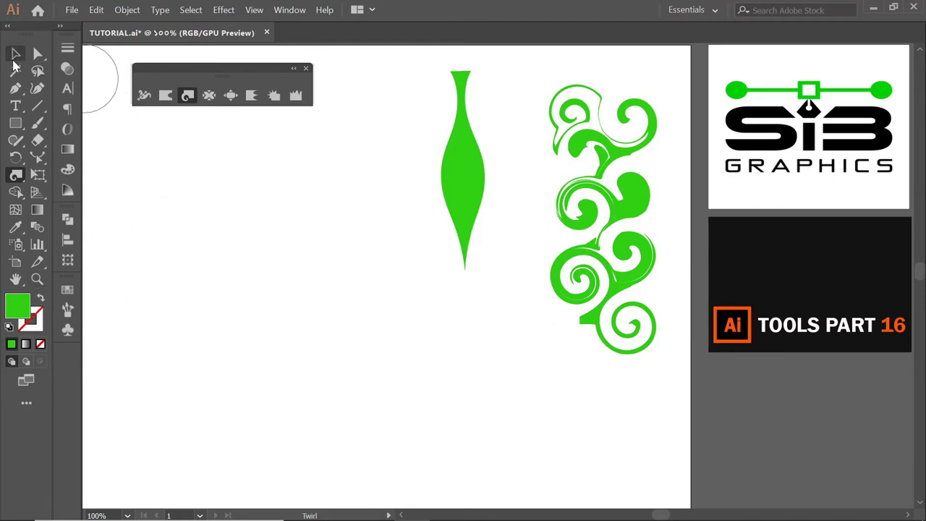
Undo the twirl edits to restore the plain squares and the blob.
{"action": "left_click", "coordinate": [16, 53]}
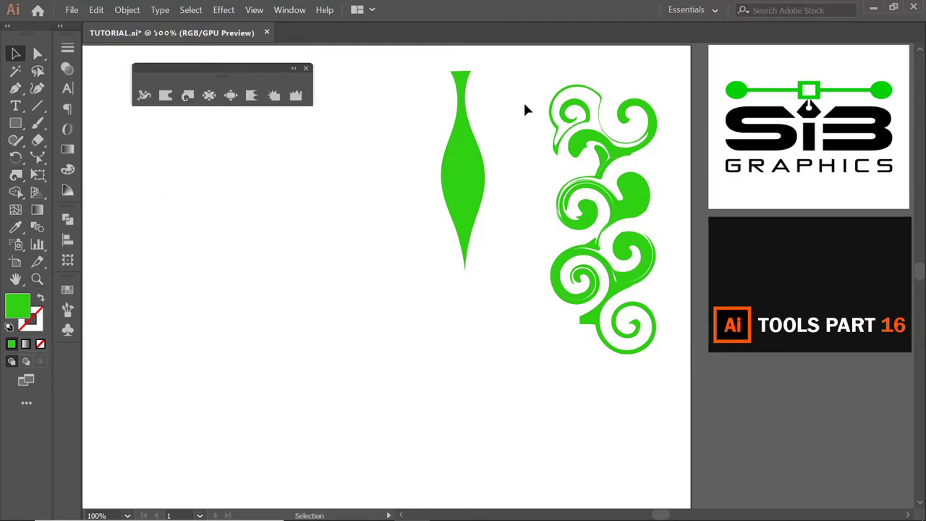
{"action": "key", "text": "ctrl+z"}
{"action": "key", "text": "ctrl+z"}
{"action": "key", "text": "ctrl+z"}
{"action": "key", "text": "ctrl+z"}
{"action": "key", "text": "ctrl+z"}
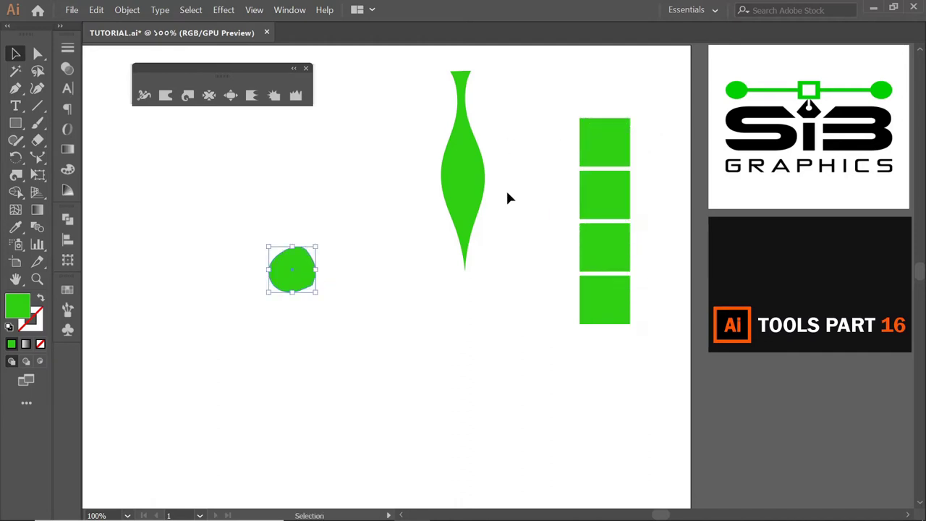
{"action": "key", "text": "ctrl+z"}
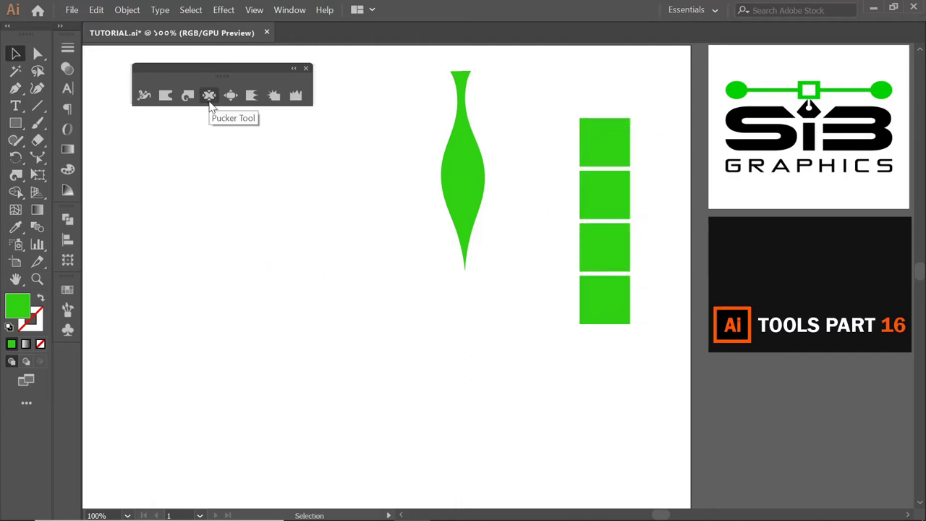
Move the top square left and pucker its corners into long spikes.
{"action": "left_click_drag", "start_coordinate": [624, 159], "coordinate": [324, 272]}
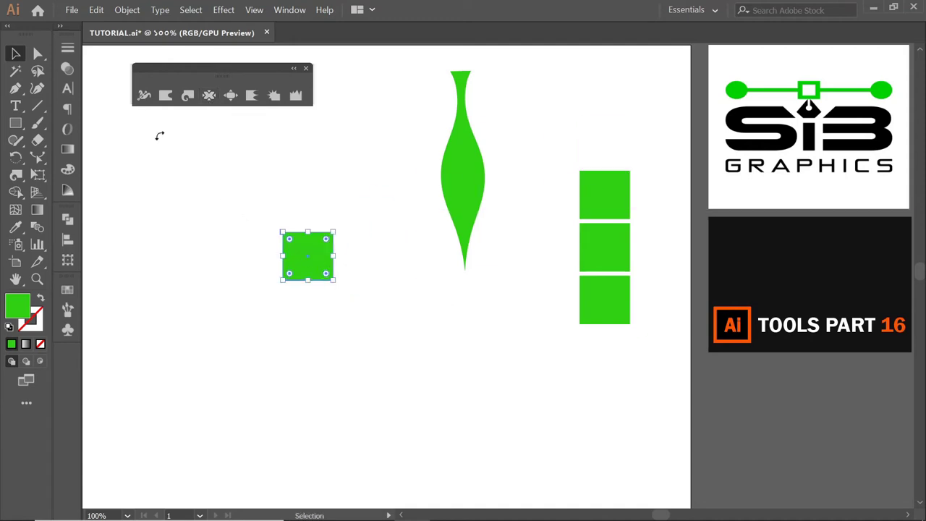
{"action": "left_click", "coordinate": [209, 95]}
{"action": "mouse_move", "coordinate": [314, 206]}
{"action": "left_mouse_down"}
{"action": "mouse_move", "coordinate": [275, 213]}
{"action": "mouse_move", "coordinate": [290, 231]}
{"action": "mouse_move", "coordinate": [267, 202]}
{"action": "left_mouse_up"}
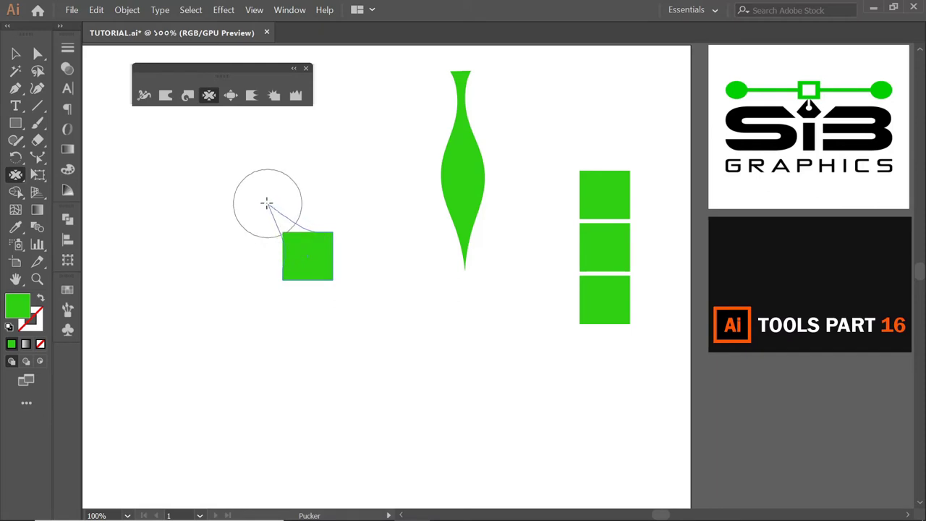
{"action": "left_click_drag", "start_coordinate": [340, 220], "coordinate": [358, 216]}
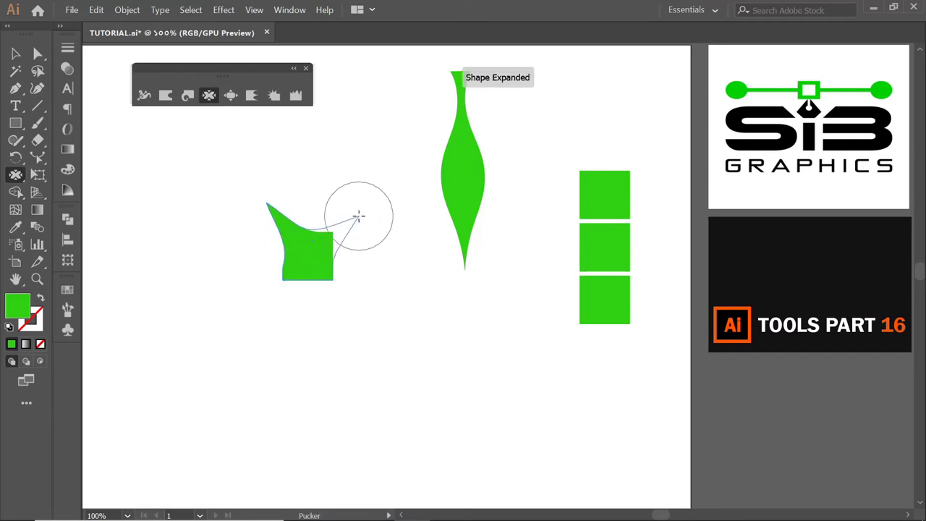
{"action": "left_click_drag", "start_coordinate": [333, 283], "coordinate": [312, 250]}
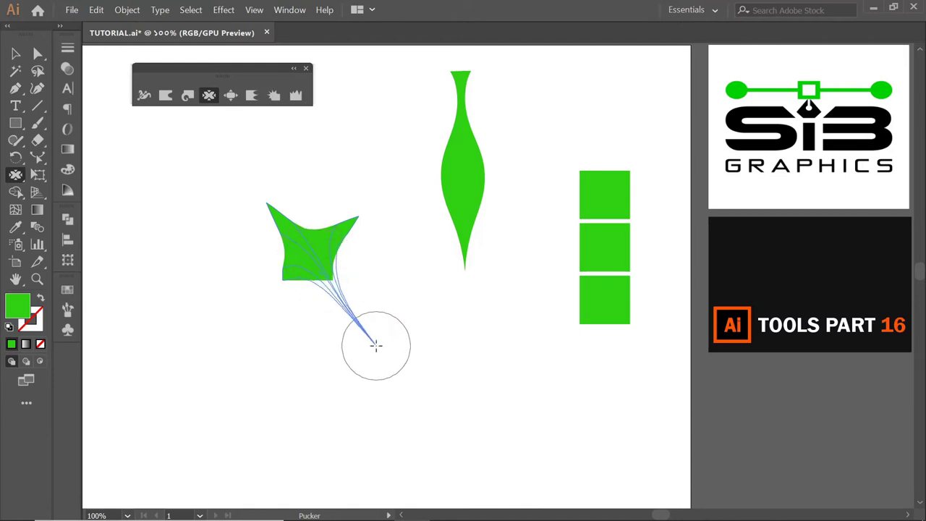
{"action": "left_click_drag", "start_coordinate": [313, 250], "coordinate": [377, 347]}
Pinch the leaf into thin strands, then move the middle square beside the vase.
{"action": "left_click_drag", "start_coordinate": [278, 279], "coordinate": [197, 249]}
{"action": "mouse_move", "coordinate": [244, 212]}
{"action": "left_mouse_down"}
{"action": "mouse_move", "coordinate": [247, 254]}
{"action": "mouse_move", "coordinate": [241, 240]}
{"action": "left_mouse_up"}
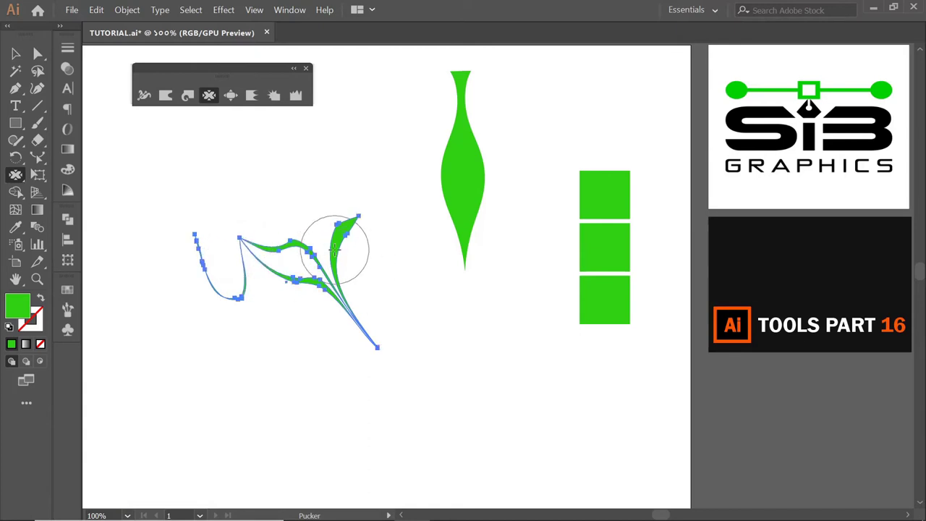
{"action": "mouse_move", "coordinate": [335, 243]}
{"action": "left_mouse_down"}
{"action": "mouse_move", "coordinate": [372, 248]}
{"action": "mouse_move", "coordinate": [328, 244]}
{"action": "mouse_move", "coordinate": [327, 196]}
{"action": "left_mouse_up"}
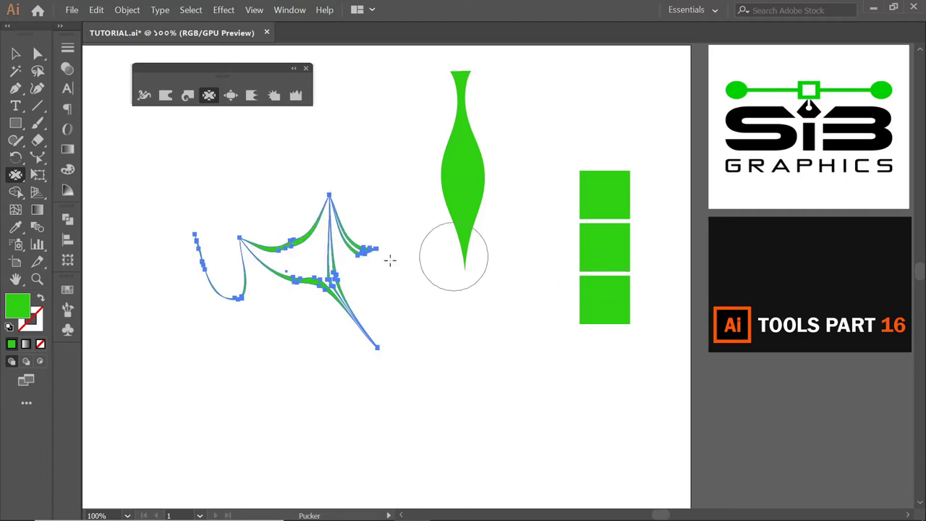
{"action": "left_click", "coordinate": [15, 53]}
{"action": "left_click_drag", "start_coordinate": [593, 265], "coordinate": [438, 343]}
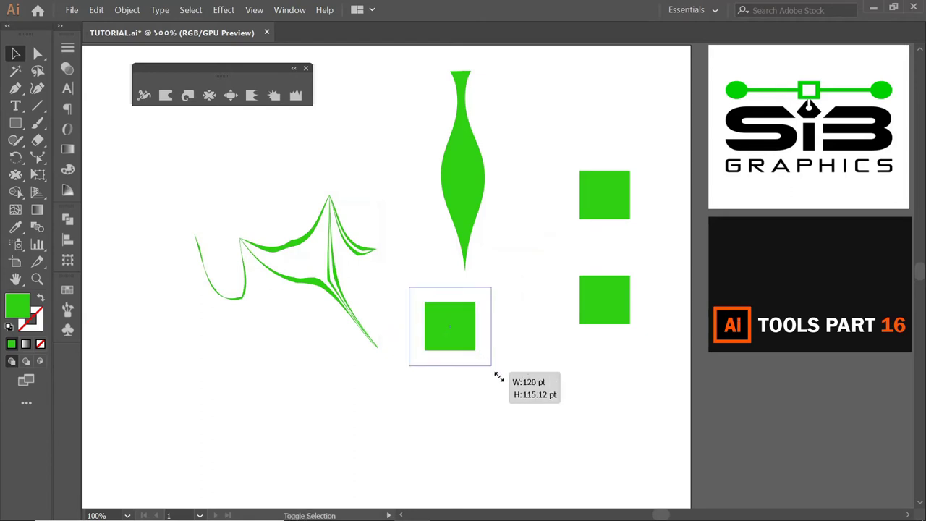
Enlarge the square and pucker deep notches into each edge plus a corner spike.
{"action": "left_click_drag", "start_coordinate": [476, 354], "coordinate": [595, 434]}
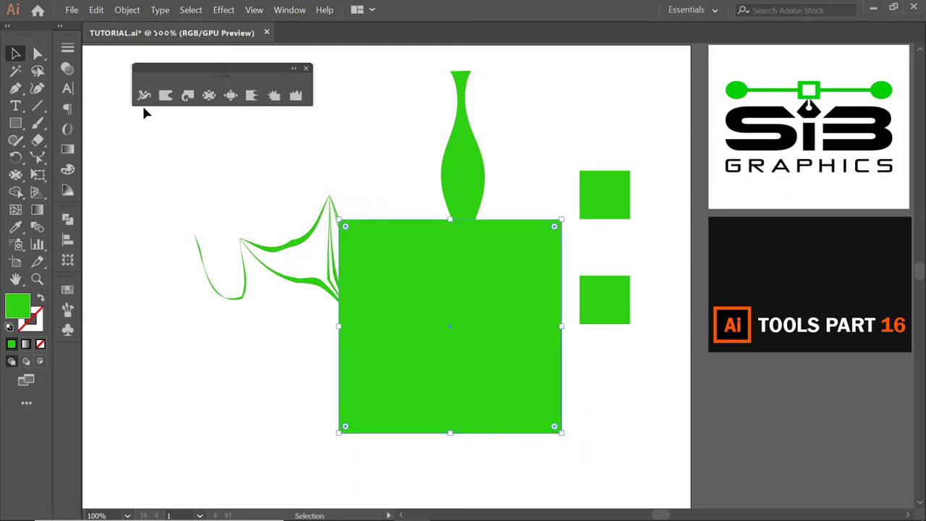
{"action": "left_click", "coordinate": [208, 95]}
{"action": "left_click_drag", "start_coordinate": [306, 341], "coordinate": [367, 340]}
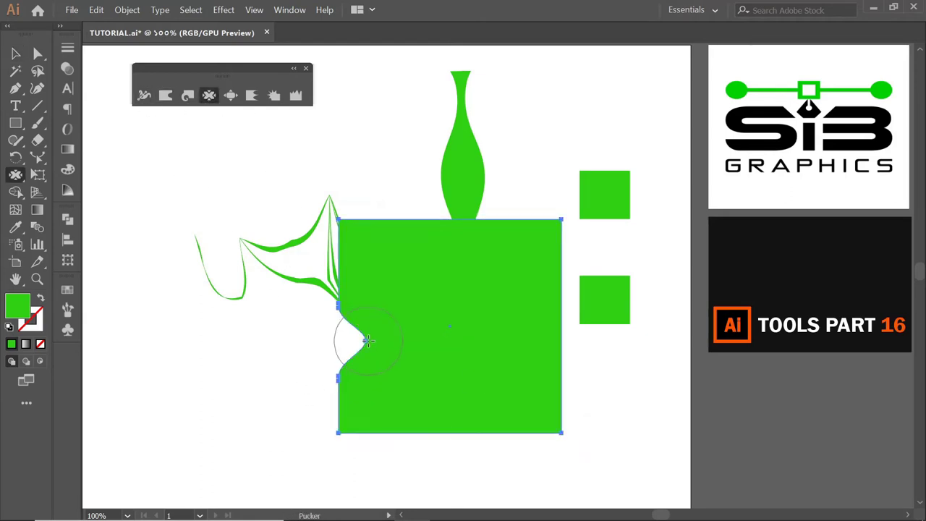
{"action": "left_click_drag", "start_coordinate": [462, 459], "coordinate": [454, 379]}
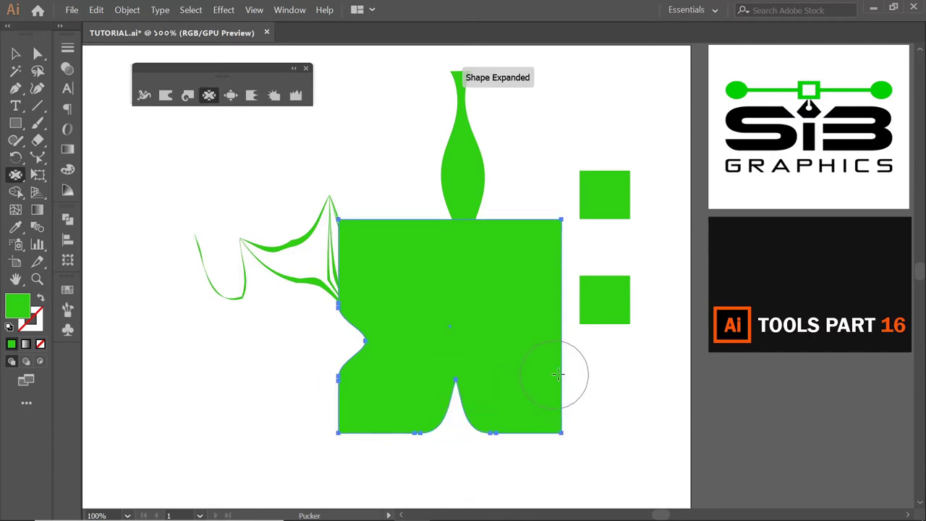
{"action": "left_click_drag", "start_coordinate": [622, 374], "coordinate": [506, 362]}
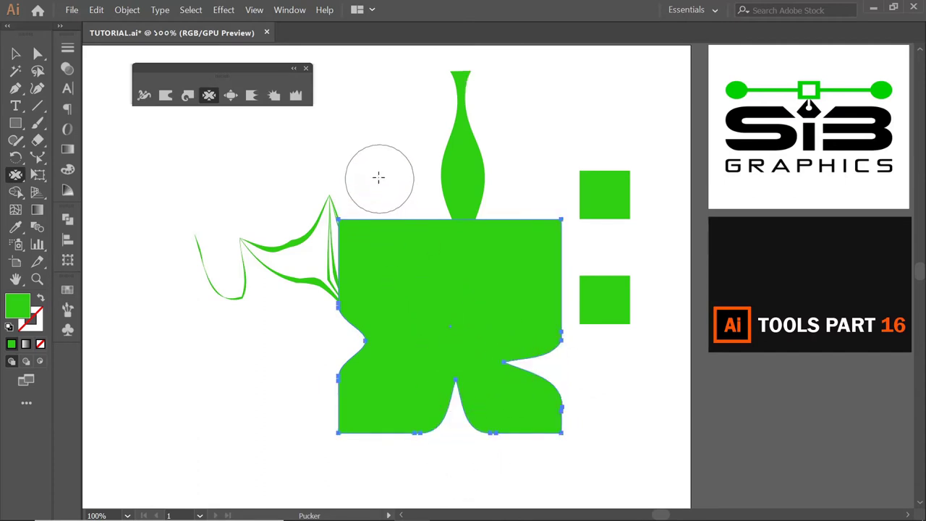
{"action": "left_click_drag", "start_coordinate": [382, 186], "coordinate": [387, 286]}
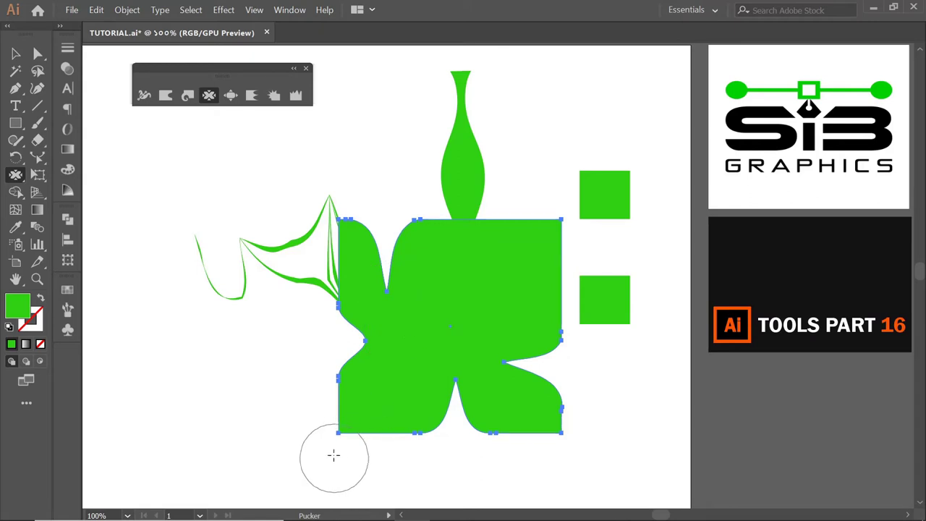
{"action": "left_click_drag", "start_coordinate": [337, 430], "coordinate": [280, 457]}
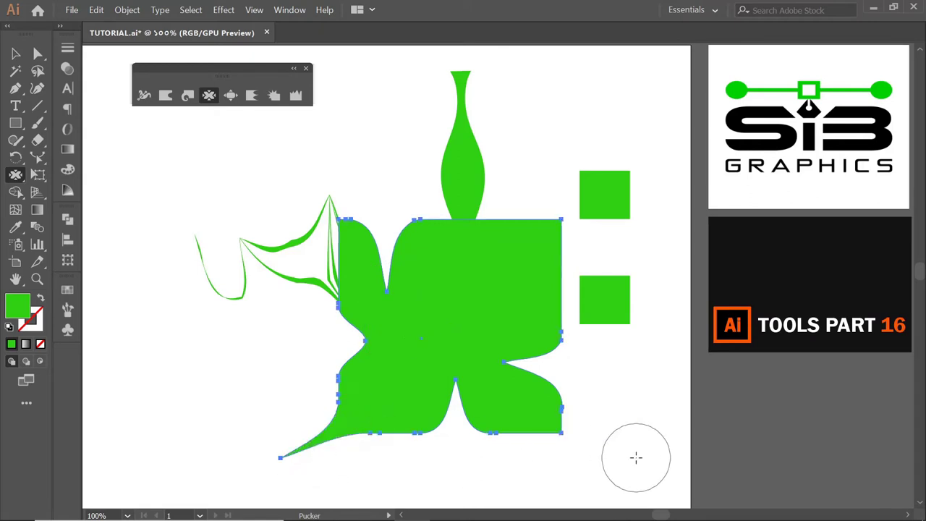
Delete the puckered square with the strands and move the bottom square left of the vase.
{"action": "left_click", "coordinate": [16, 55]}
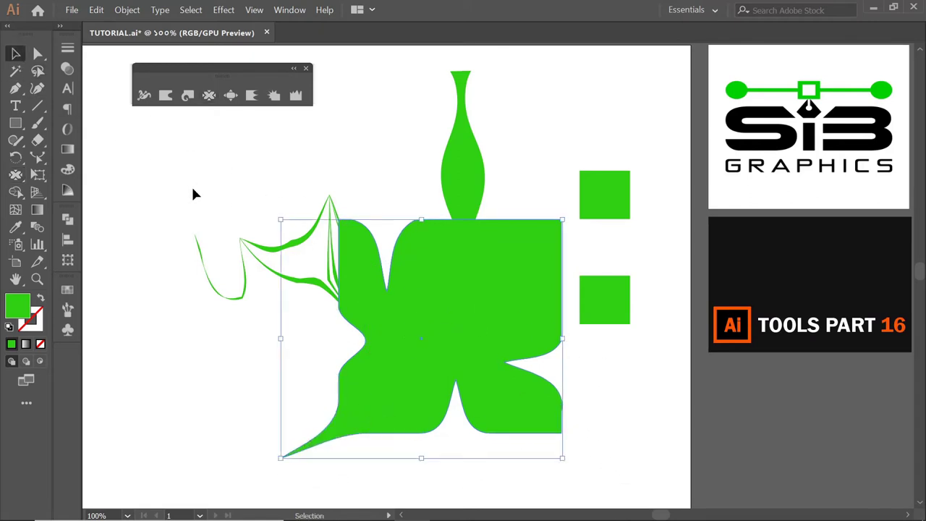
{"action": "left_click_drag", "start_coordinate": [193, 194], "coordinate": [416, 372]}
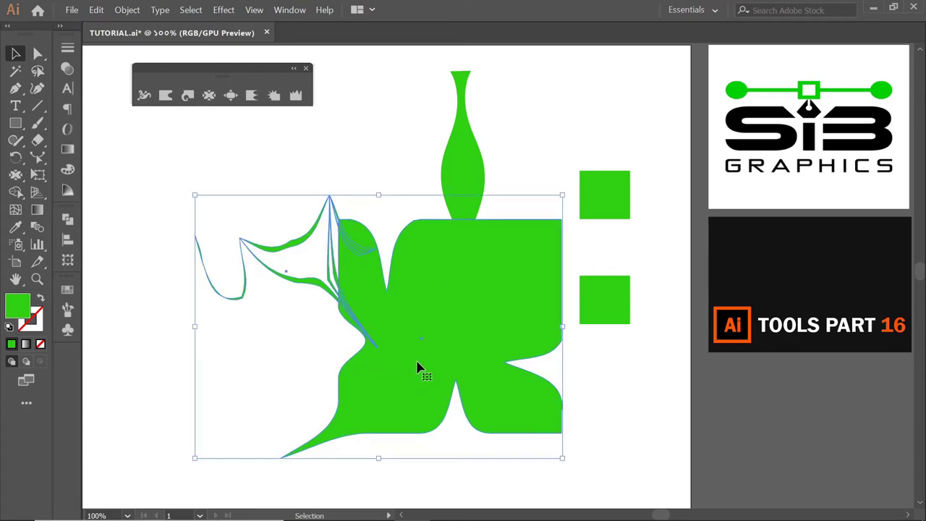
{"action": "key", "text": "Delete"}
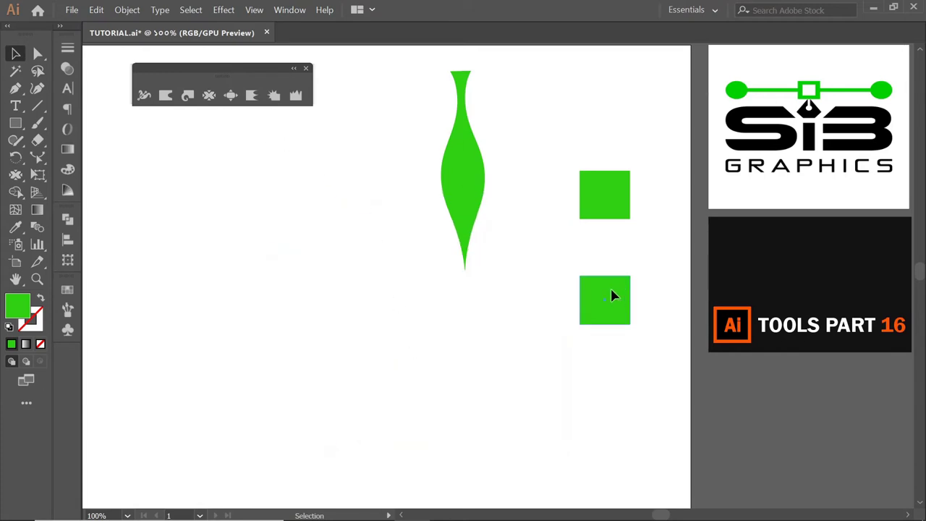
{"action": "left_click_drag", "start_coordinate": [611, 295], "coordinate": [290, 296]}
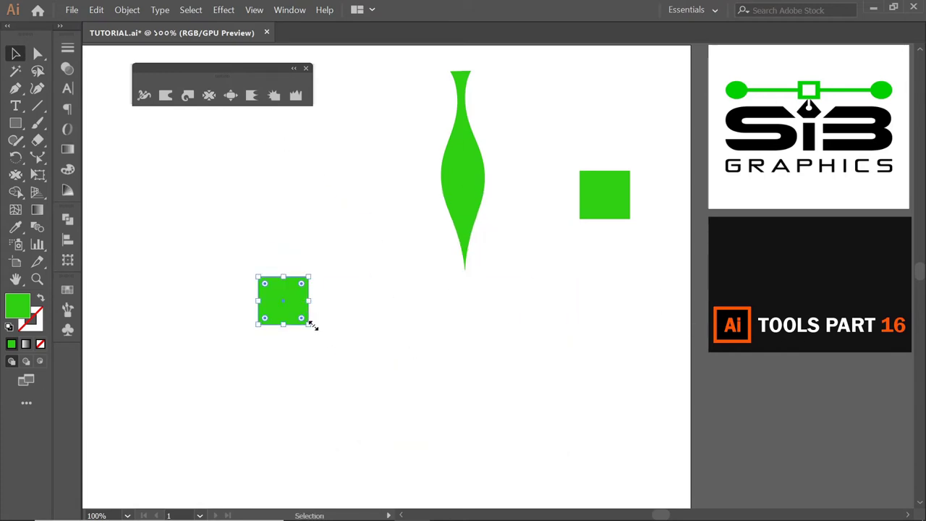
Enlarge the square and bloat a circular notch and lobe into its right side.
{"action": "left_click_drag", "start_coordinate": [313, 326], "coordinate": [355, 353]}
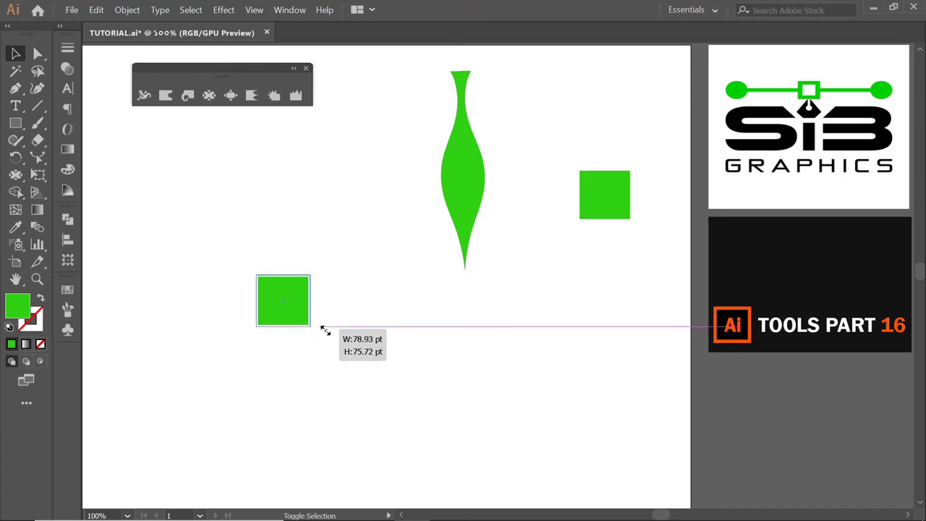
{"action": "left_click", "coordinate": [230, 100]}
{"action": "left_click", "coordinate": [340, 238]}
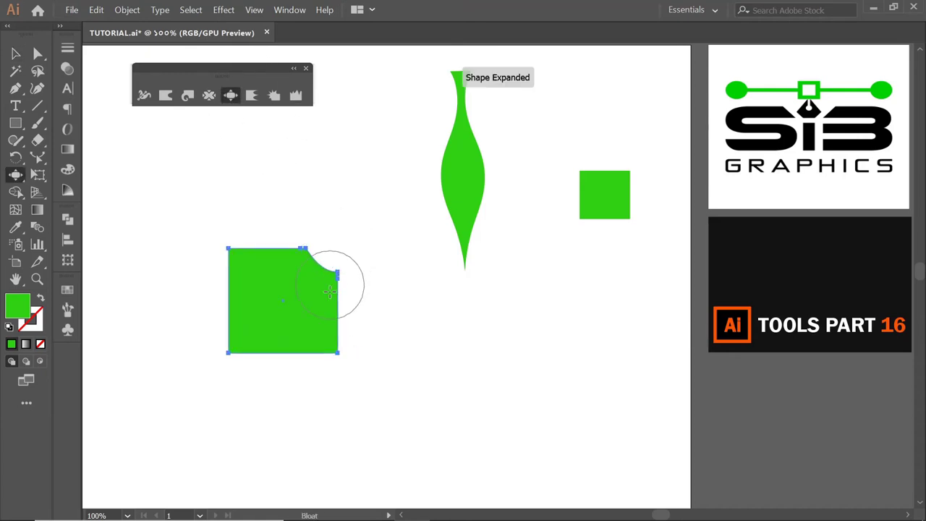
{"action": "left_click_drag", "start_coordinate": [329, 291], "coordinate": [369, 363]}
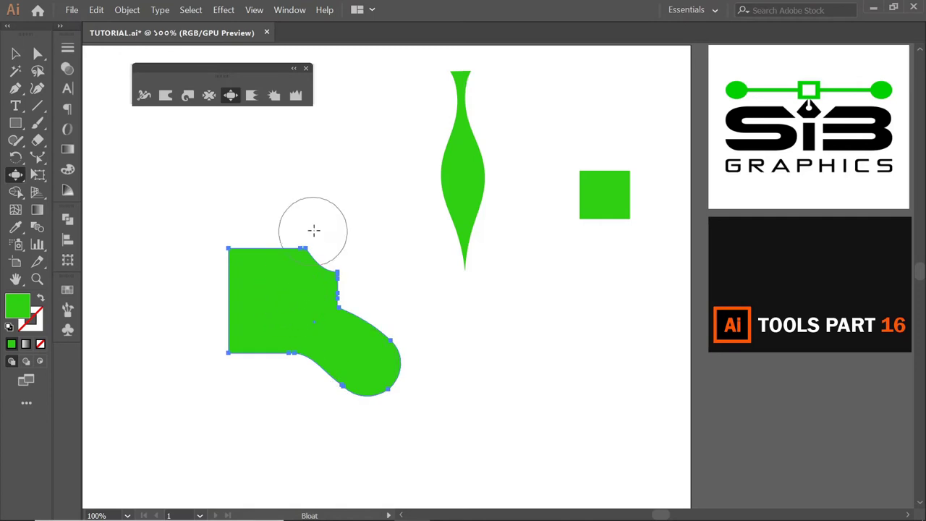
{"action": "left_click_drag", "start_coordinate": [340, 233], "coordinate": [312, 275]}
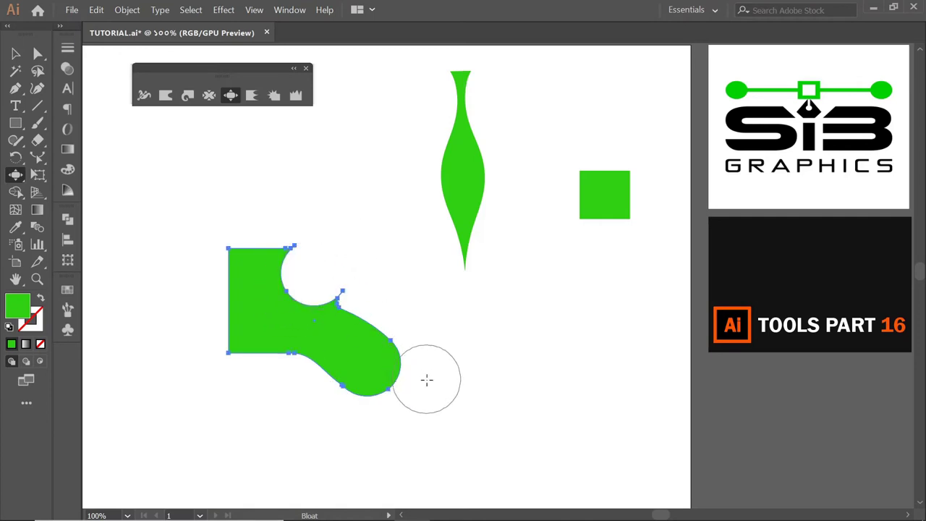
Bloat more rounded finger-like lobes out from the corners and notches.
{"action": "left_click_drag", "start_coordinate": [217, 337], "coordinate": [185, 367]}
{"action": "left_click_drag", "start_coordinate": [238, 255], "coordinate": [193, 200]}
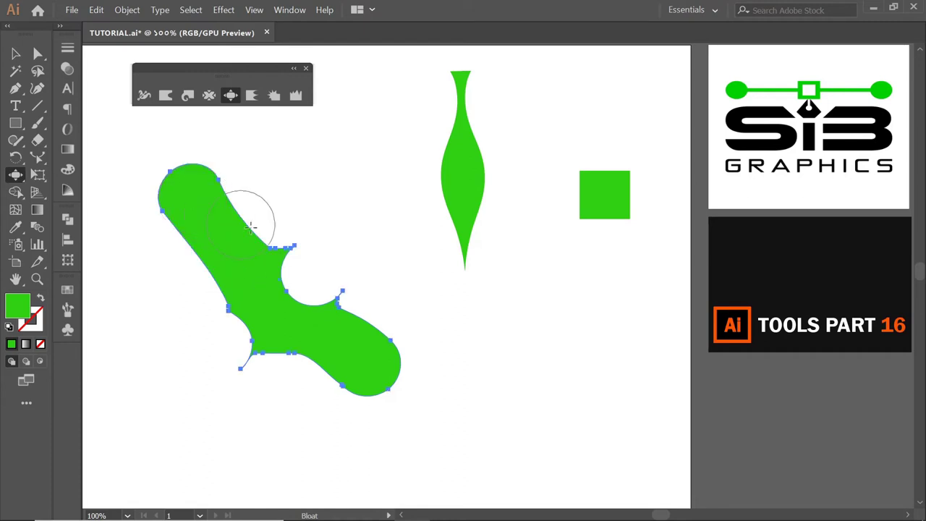
{"action": "left_click_drag", "start_coordinate": [286, 262], "coordinate": [332, 215]}
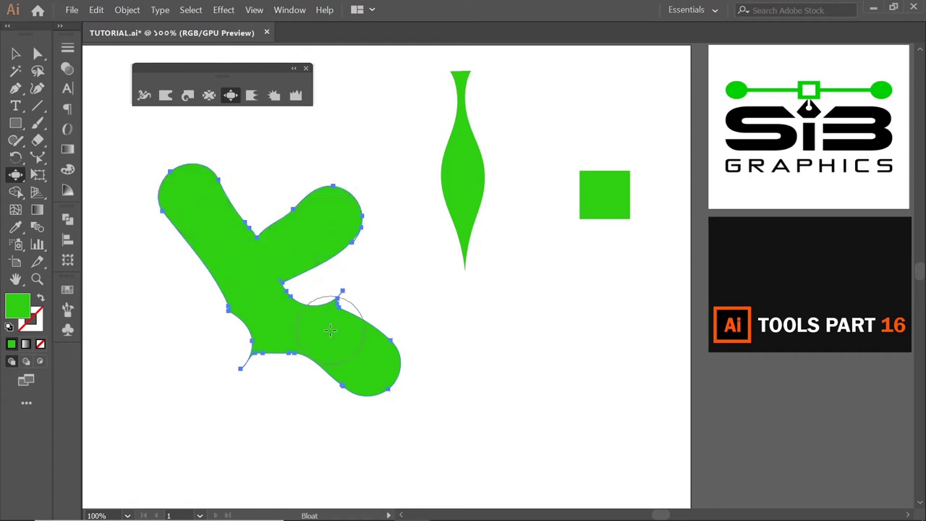
{"action": "left_click_drag", "start_coordinate": [330, 329], "coordinate": [368, 285]}
{"action": "left_click_drag", "start_coordinate": [393, 355], "coordinate": [434, 365]}
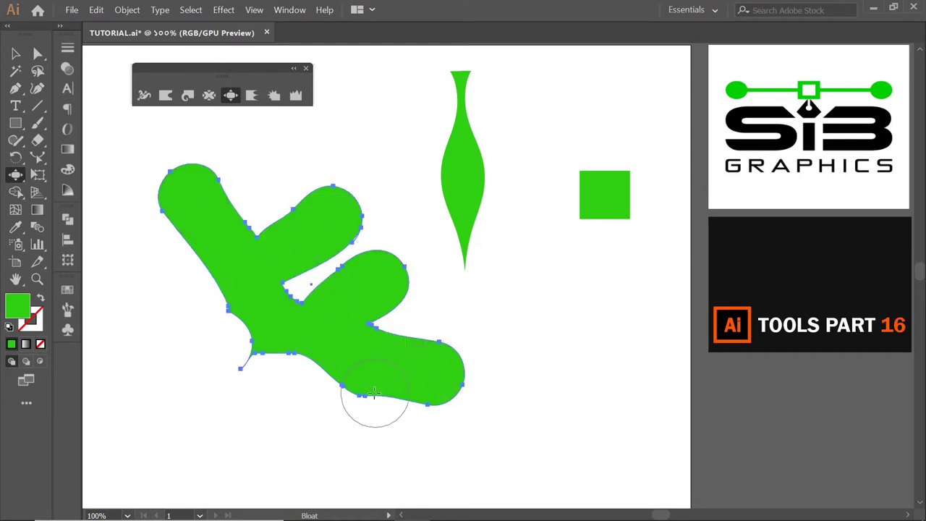
{"action": "left_click_drag", "start_coordinate": [374, 393], "coordinate": [318, 420]}
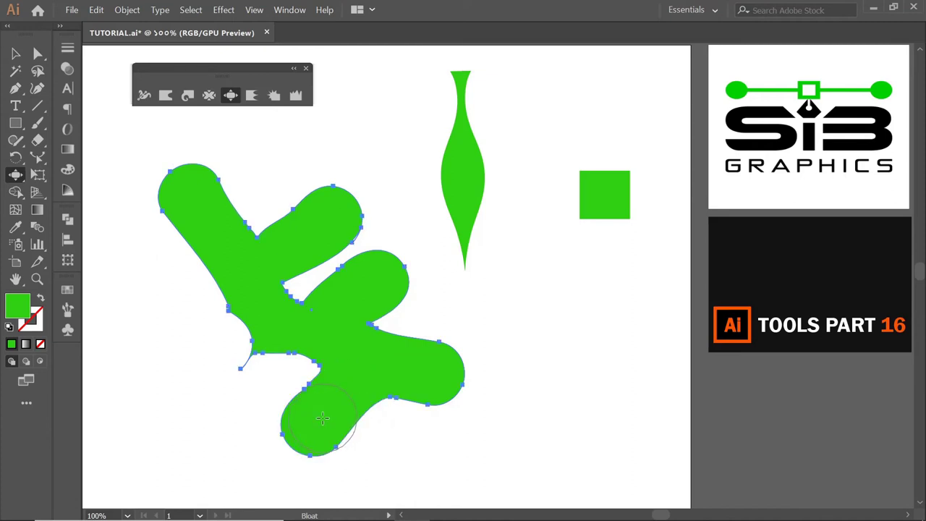
In Bloat Tool Options, set both Width and Height to 50 pt and confirm.
{"action": "double_click", "coordinate": [231, 96]}
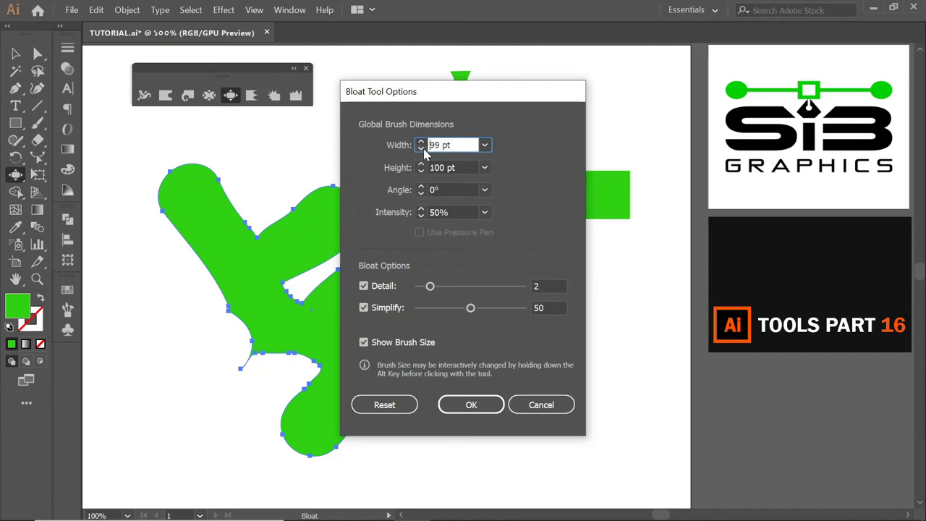
{"action": "left_click", "coordinate": [420, 149]}
{"action": "left_click", "coordinate": [421, 148]}
{"action": "key", "text": "Tab"}
{"action": "type", "text": "5"}
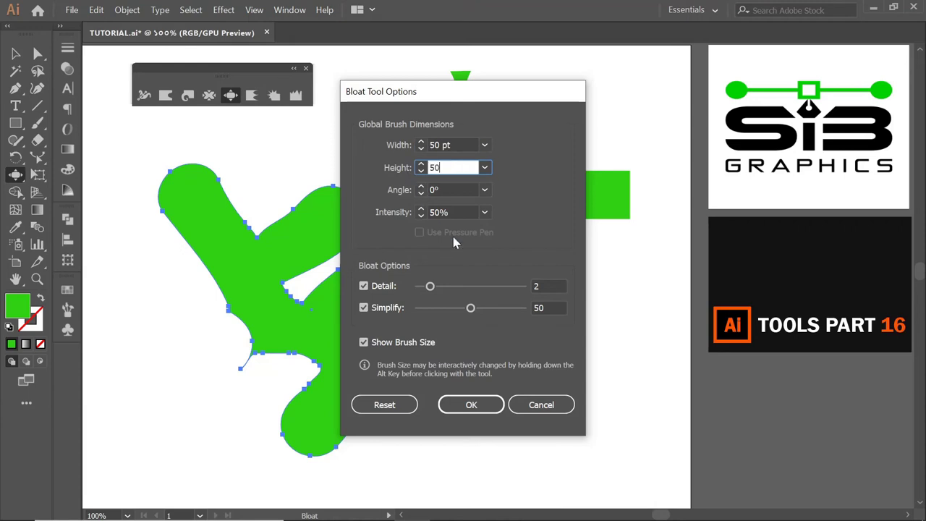
{"action": "left_click", "coordinate": [474, 405]}
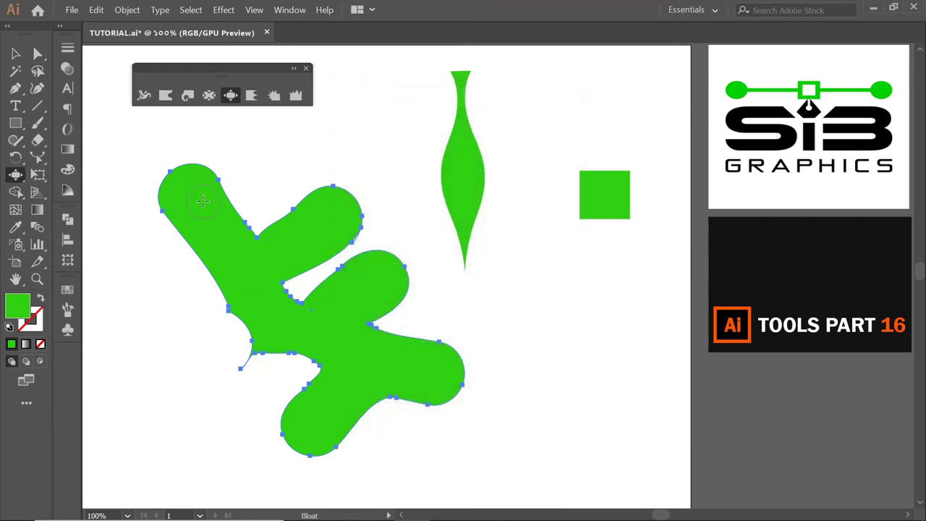
Bloat small notches and bumps into the branching shape's arms with the 50 pt brush.
{"action": "left_click", "coordinate": [329, 186]}
{"action": "left_click", "coordinate": [207, 246]}
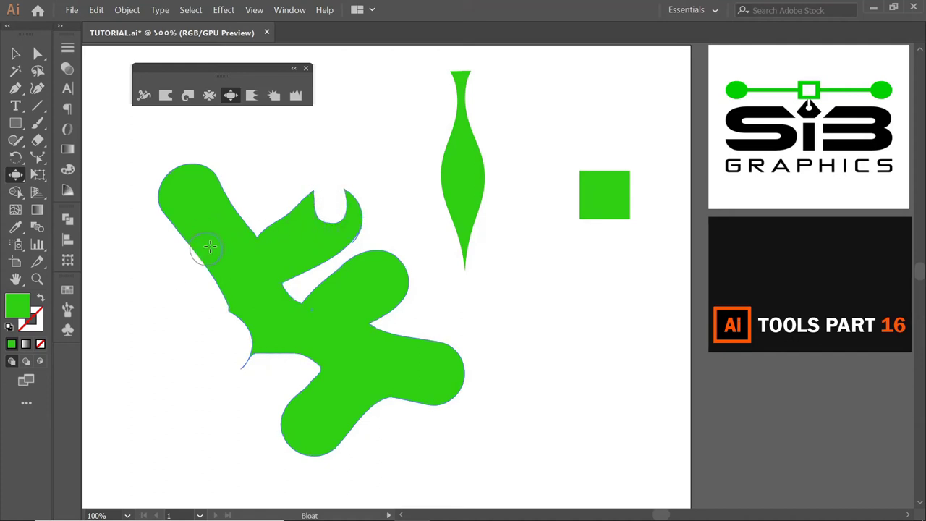
{"action": "left_click", "coordinate": [166, 147]}
{"action": "left_click", "coordinate": [460, 355]}
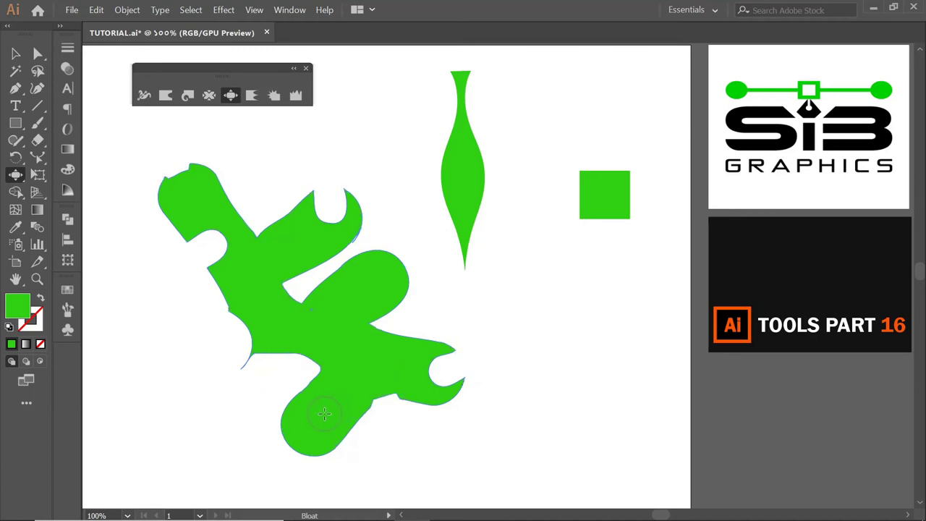
{"action": "left_click_drag", "start_coordinate": [326, 412], "coordinate": [394, 444]}
{"action": "left_click_drag", "start_coordinate": [452, 403], "coordinate": [429, 384]}
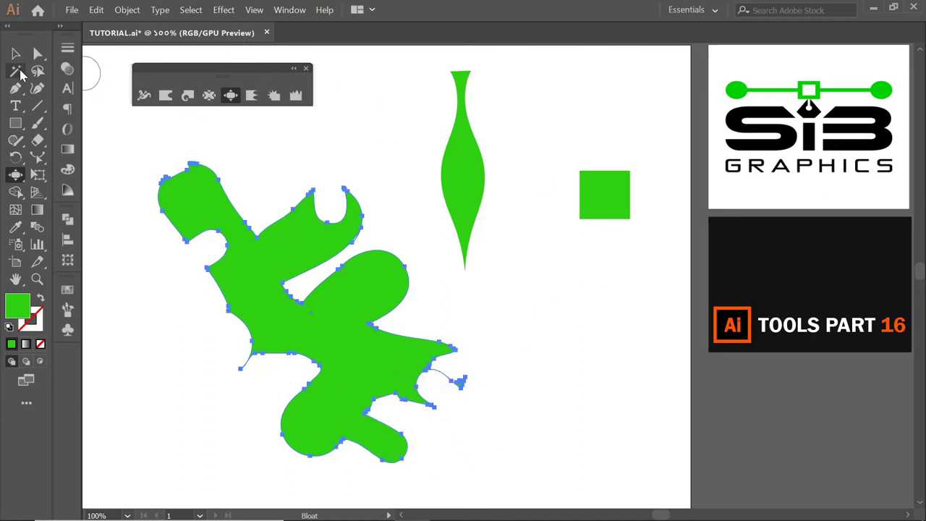
{"action": "left_click", "coordinate": [16, 53]}
Delete the large shape, move the small square beside the vase, and scallop its corners and edges.
{"action": "key", "text": "Delete"}
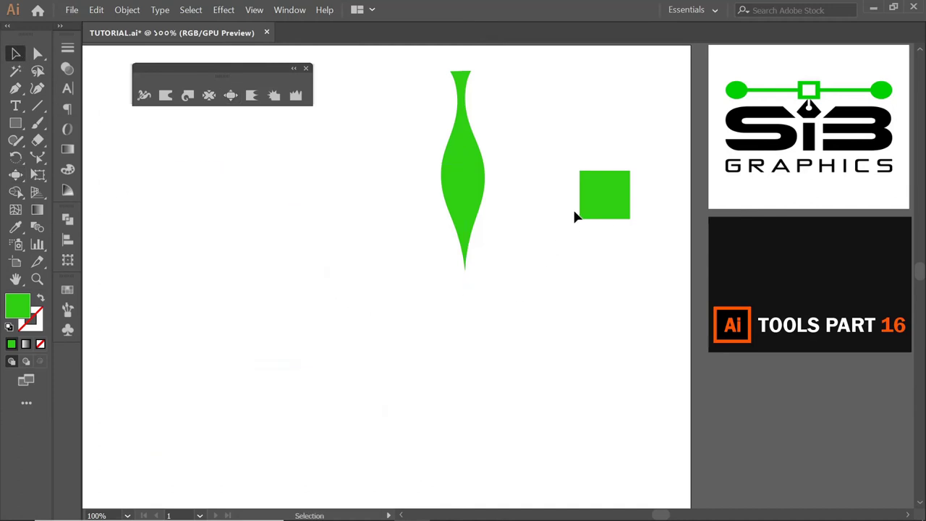
{"action": "left_click_drag", "start_coordinate": [580, 214], "coordinate": [254, 252]}
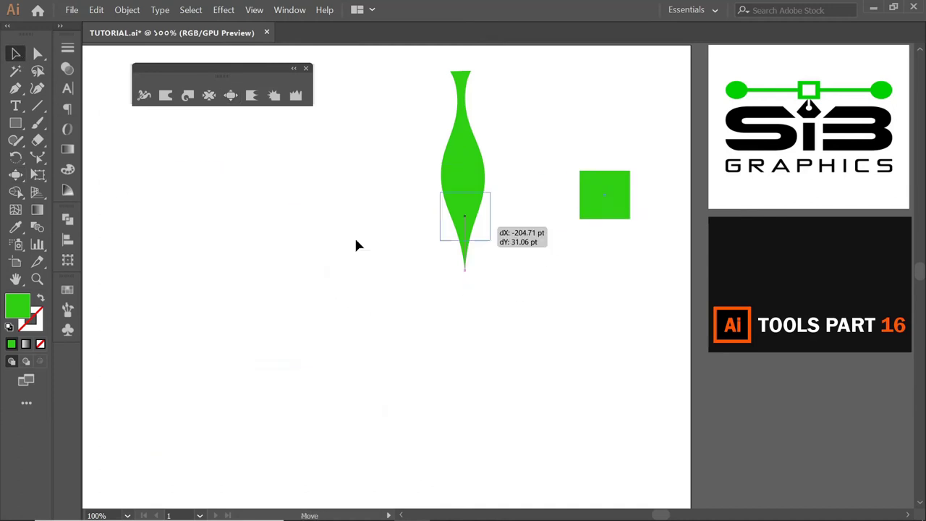
{"action": "left_click", "coordinate": [252, 95]}
{"action": "left_click_drag", "start_coordinate": [302, 205], "coordinate": [308, 220]}
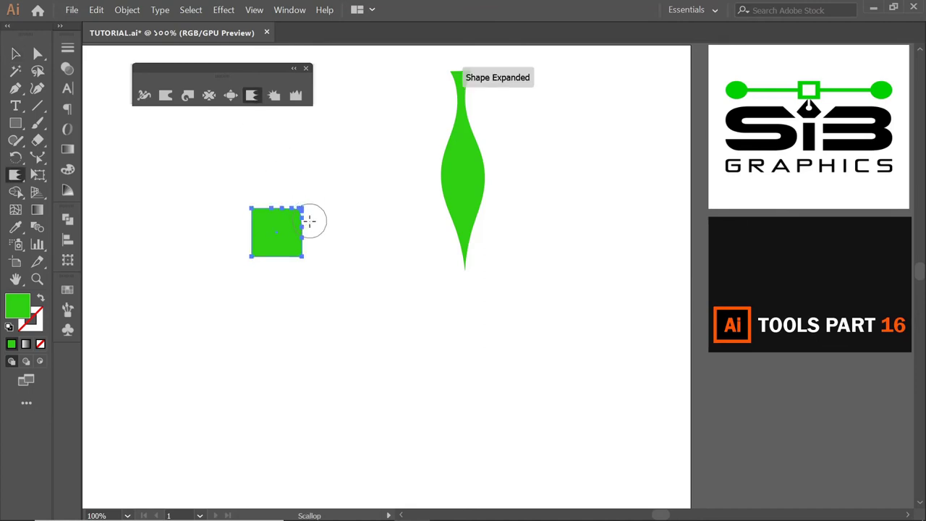
{"action": "left_click", "coordinate": [258, 217]}
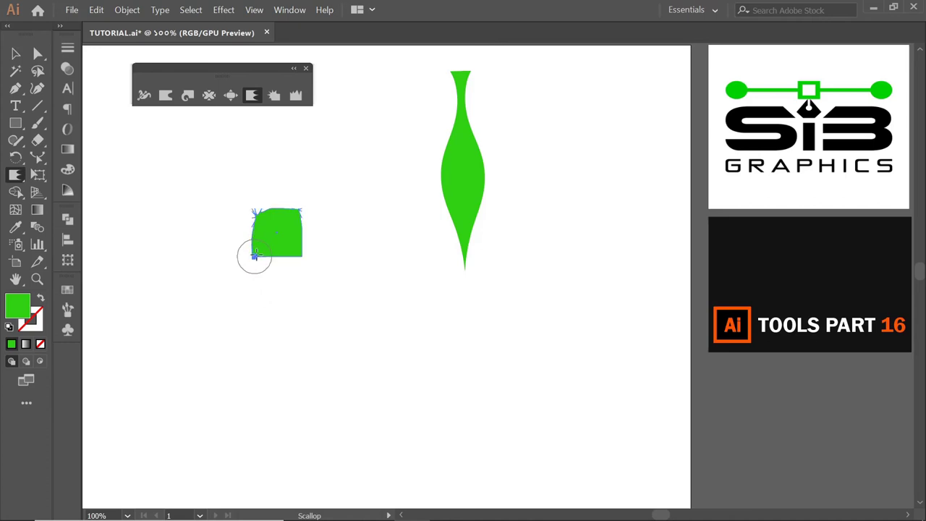
{"action": "mouse_move", "coordinate": [254, 255]}
{"action": "left_mouse_down"}
{"action": "mouse_move", "coordinate": [302, 256]}
{"action": "mouse_move", "coordinate": [302, 243]}
{"action": "left_mouse_up"}
{"action": "left_click", "coordinate": [278, 205]}
{"action": "left_click", "coordinate": [276, 236]}
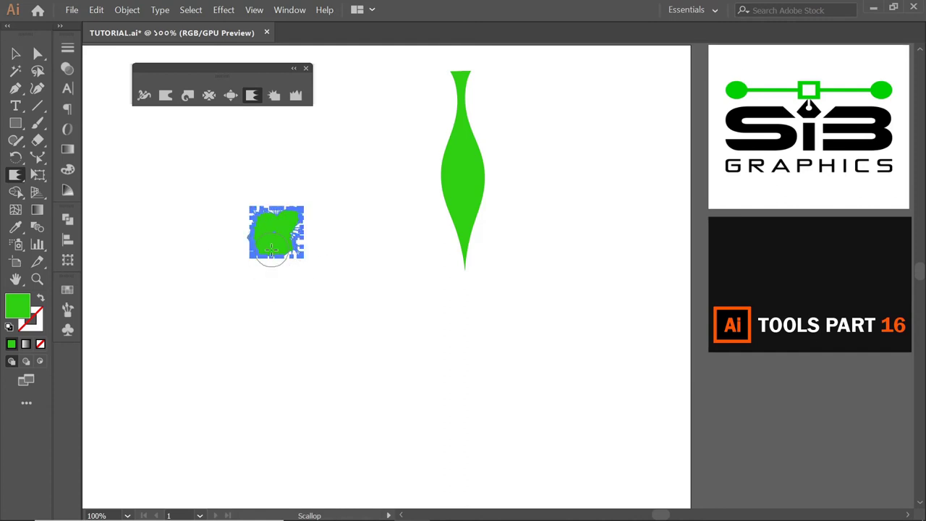
{"action": "left_click_drag", "start_coordinate": [270, 250], "coordinate": [275, 304]}
Select the scalloped square and delete it.
{"action": "left_click", "coordinate": [16, 54]}
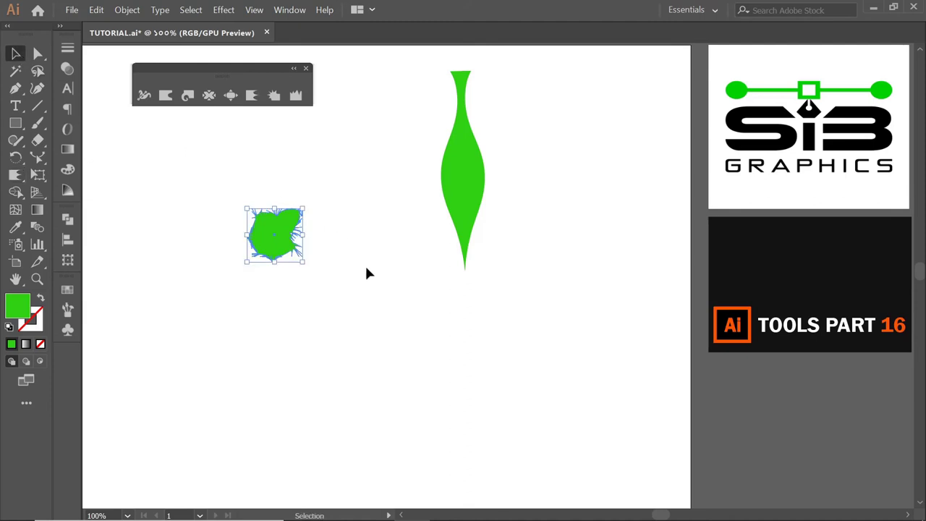
{"action": "left_click", "coordinate": [367, 283]}
{"action": "left_click", "coordinate": [268, 231]}
{"action": "key", "text": "Delete"}
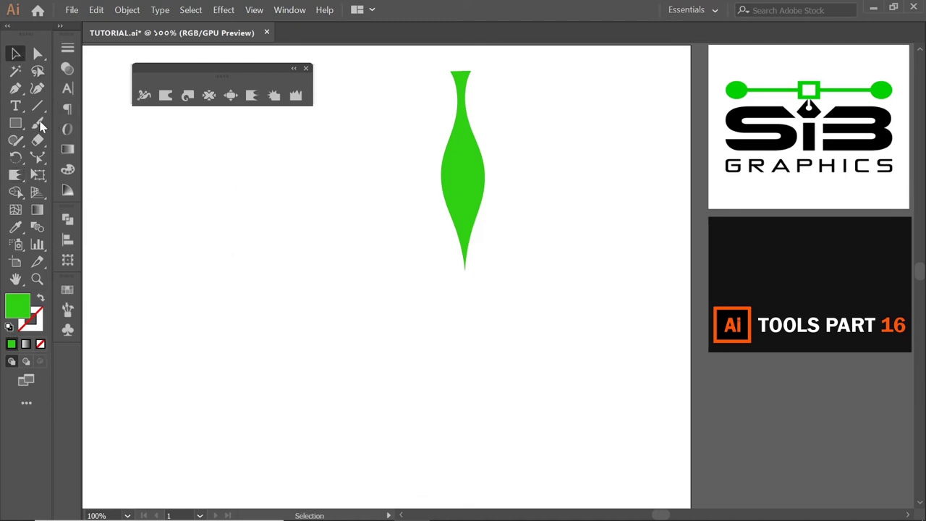
Draw a green rectangle left of the vase and crystallize its top-right corner, top and right edges.
{"action": "left_click", "coordinate": [16, 123]}
{"action": "left_click_drag", "start_coordinate": [215, 204], "coordinate": [358, 324]}
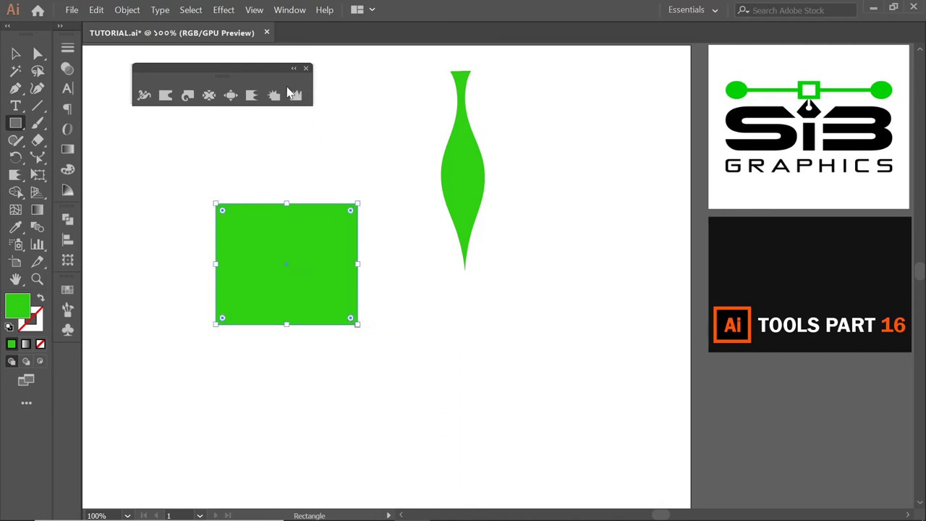
{"action": "left_click", "coordinate": [274, 95]}
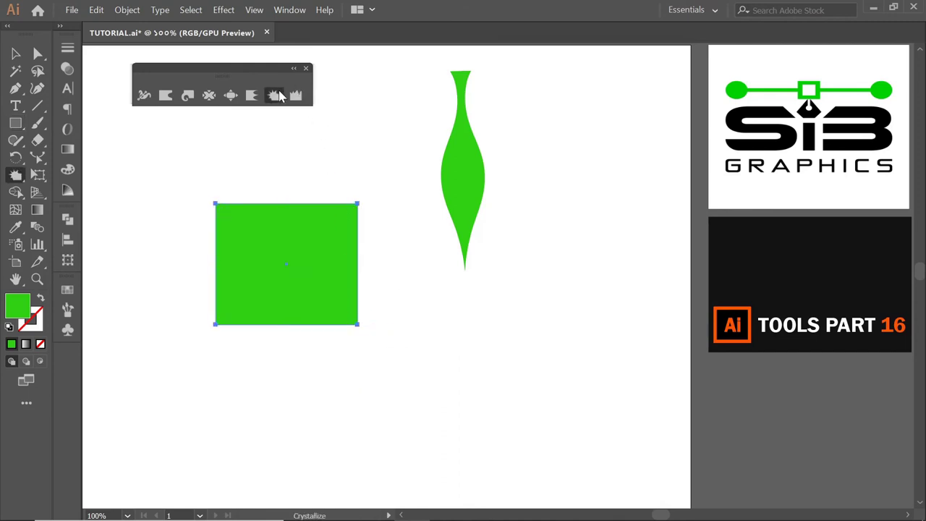
{"action": "left_click", "coordinate": [358, 200]}
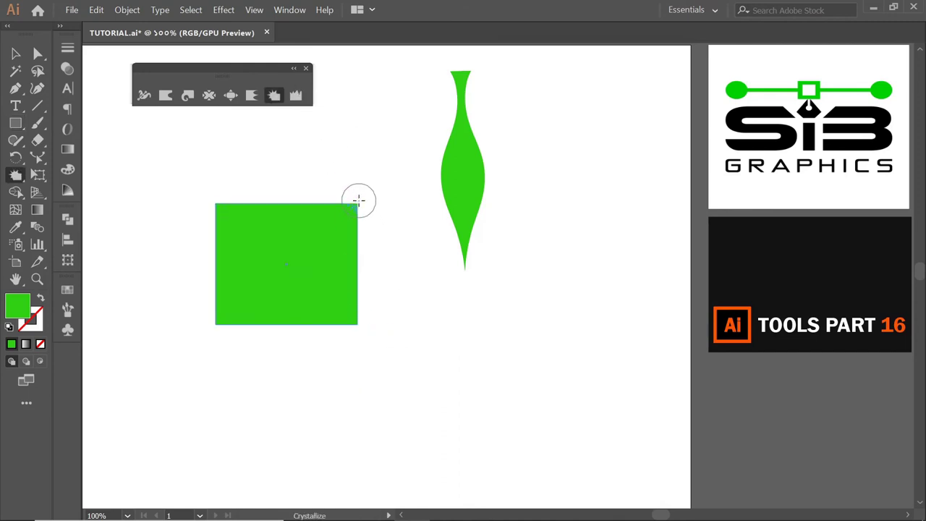
{"action": "left_click", "coordinate": [299, 199]}
{"action": "left_click", "coordinate": [354, 262]}
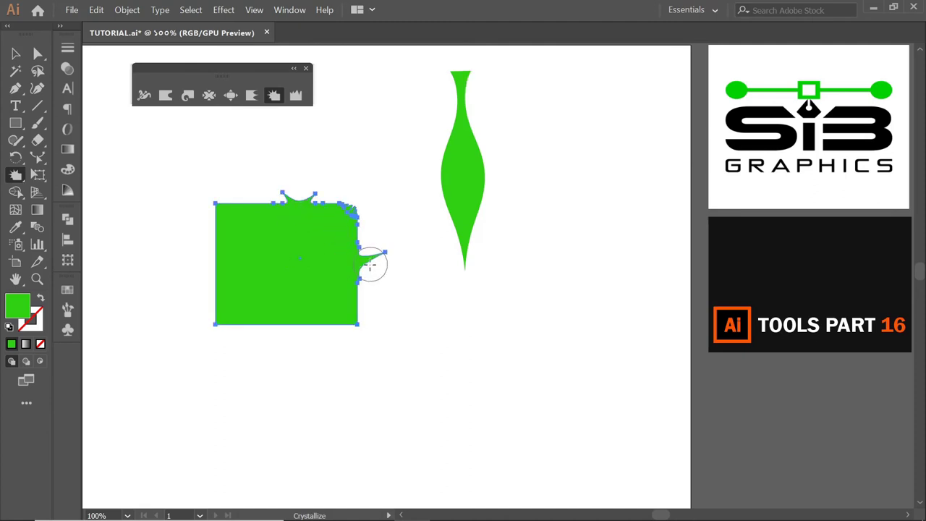
Add crystallized spikes along the bottom edge, top edge, and remaining corners.
{"action": "left_click_drag", "start_coordinate": [368, 304], "coordinate": [300, 322]}
{"action": "left_click", "coordinate": [288, 334]}
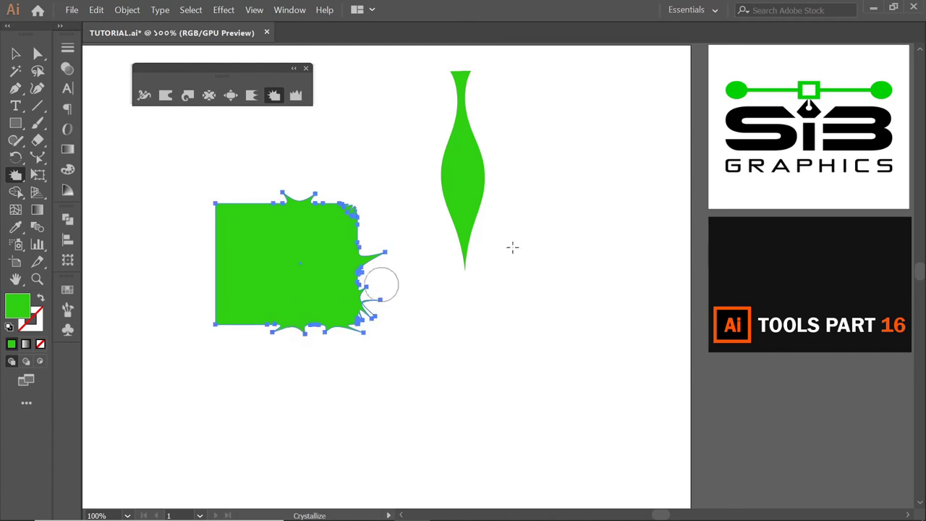
{"action": "left_click", "coordinate": [208, 190]}
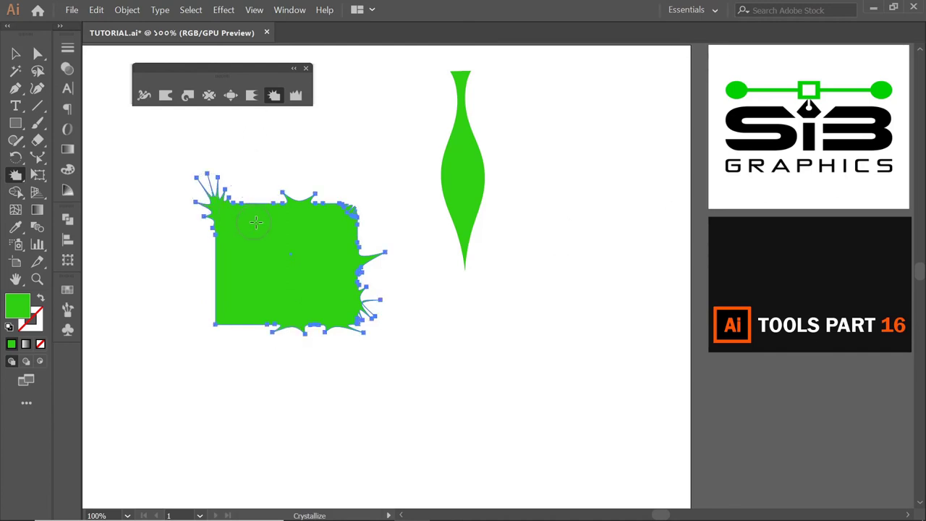
{"action": "left_click", "coordinate": [259, 191]}
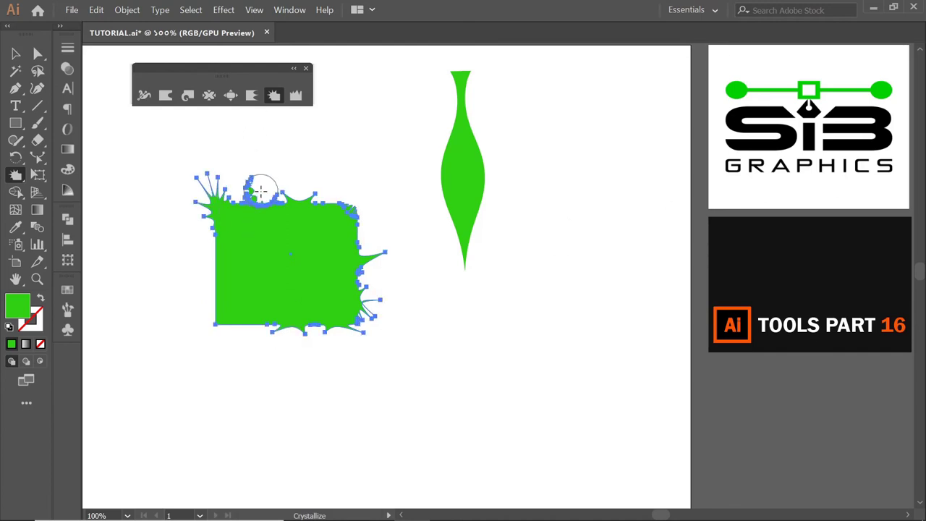
{"action": "left_click", "coordinate": [208, 324]}
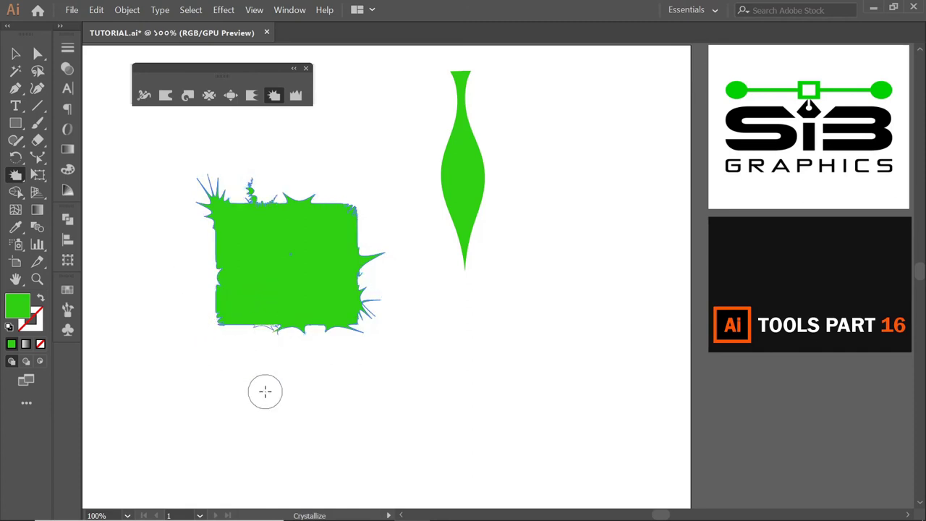
Reselect the spiky rectangle with the Selection Tool.
{"action": "key", "text": "v"}
{"action": "left_click", "coordinate": [327, 153]}
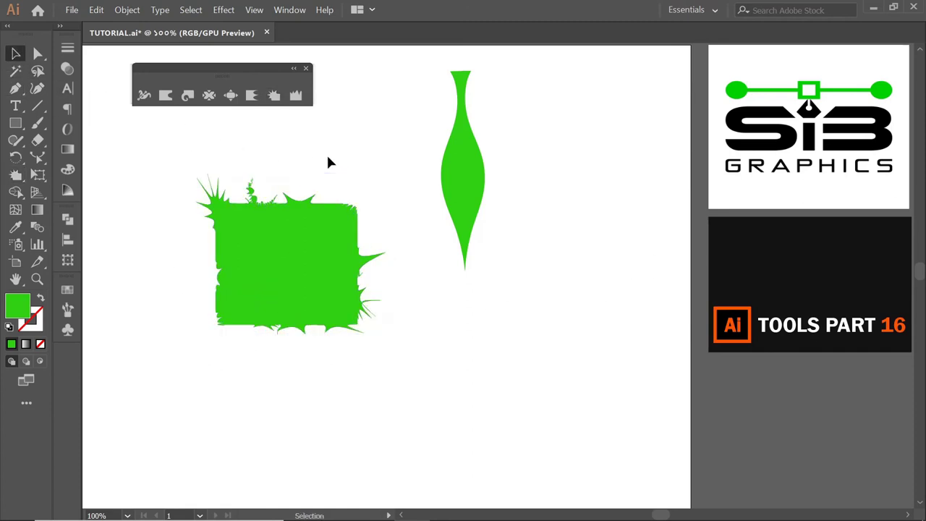
{"action": "left_click_drag", "start_coordinate": [176, 170], "coordinate": [343, 306]}
Delete the spiky shape and draw another green rectangle left of the vase.
{"action": "key", "text": "Delete"}
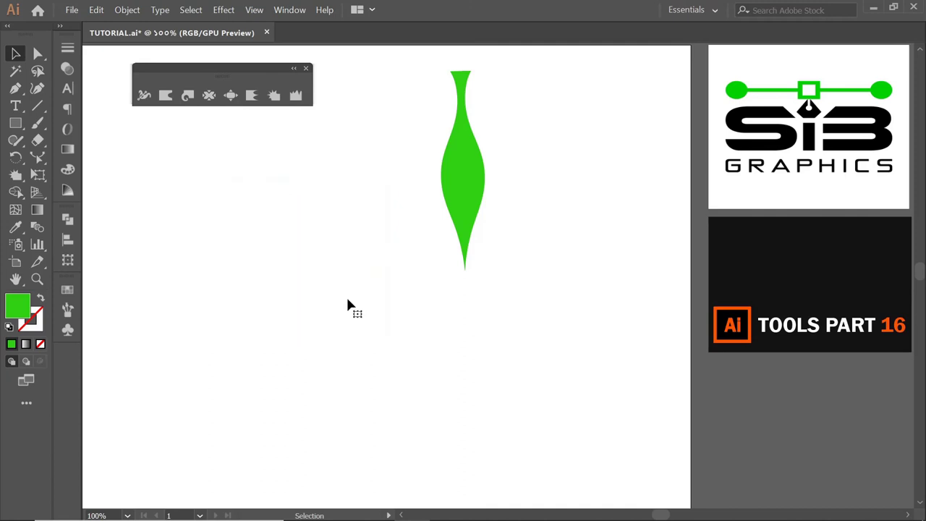
{"action": "left_click", "coordinate": [24, 126]}
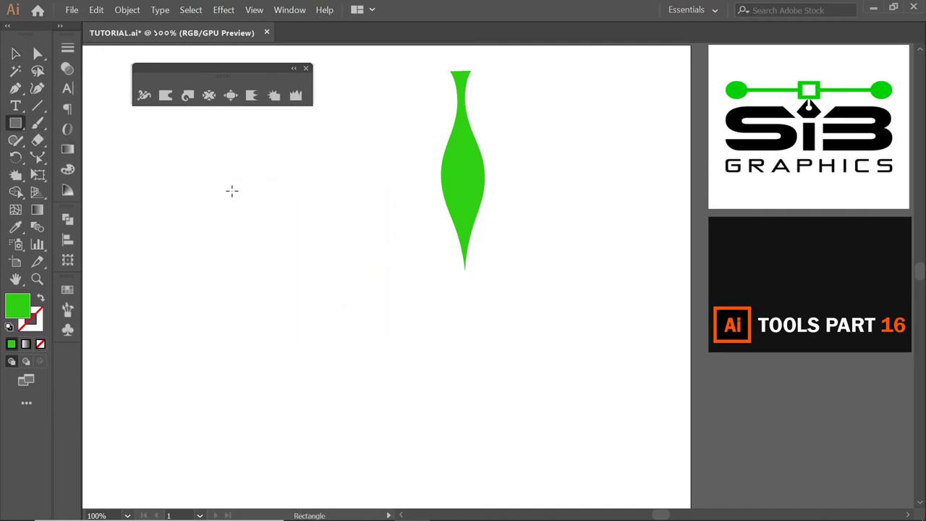
{"action": "left_click_drag", "start_coordinate": [231, 191], "coordinate": [352, 293]}
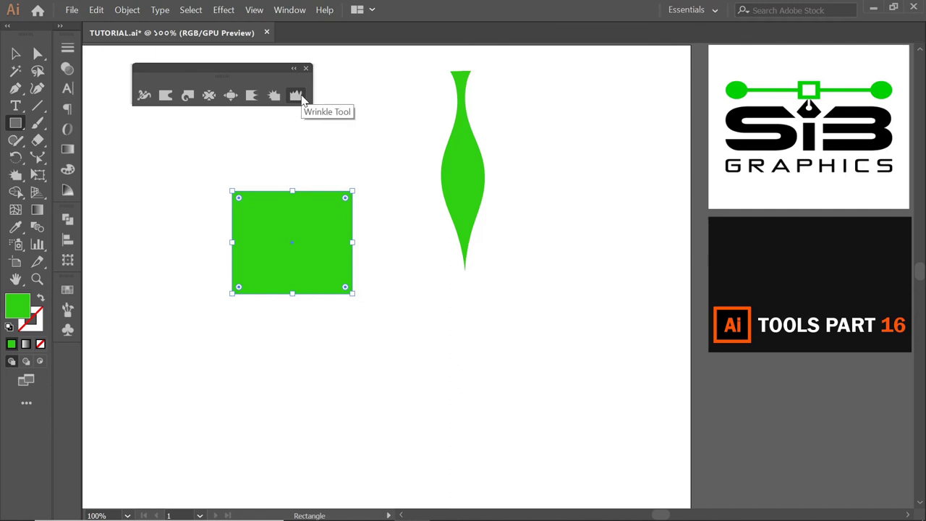
Wrinkle the rectangle's top-right corner, top edge and bottom edge.
{"action": "left_click", "coordinate": [295, 95]}
{"action": "left_click", "coordinate": [354, 190]}
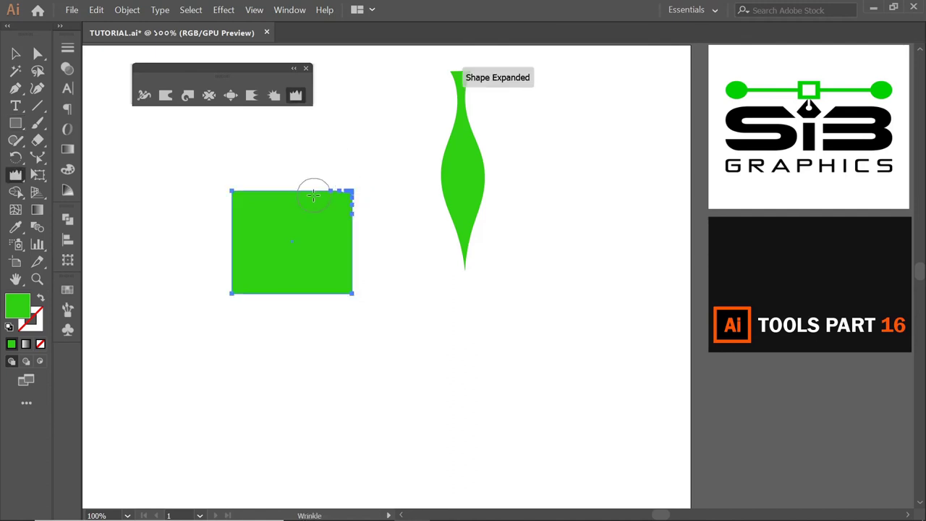
{"action": "left_click_drag", "start_coordinate": [313, 193], "coordinate": [268, 165]}
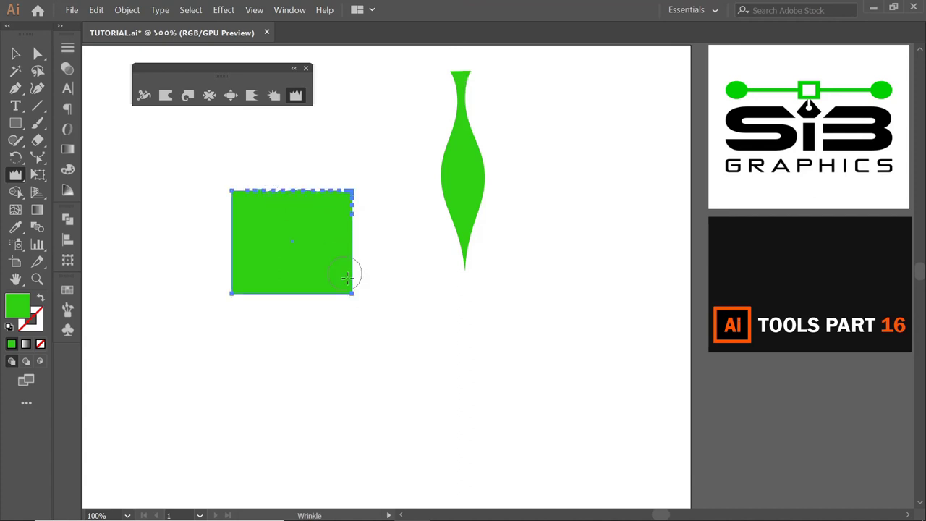
{"action": "mouse_move", "coordinate": [369, 293]}
{"action": "left_mouse_down"}
{"action": "mouse_move", "coordinate": [281, 303]}
{"action": "mouse_move", "coordinate": [236, 221]}
{"action": "mouse_move", "coordinate": [232, 266]}
{"action": "mouse_move", "coordinate": [207, 238]}
{"action": "mouse_move", "coordinate": [255, 182]}
{"action": "mouse_move", "coordinate": [325, 190]}
{"action": "left_mouse_up"}
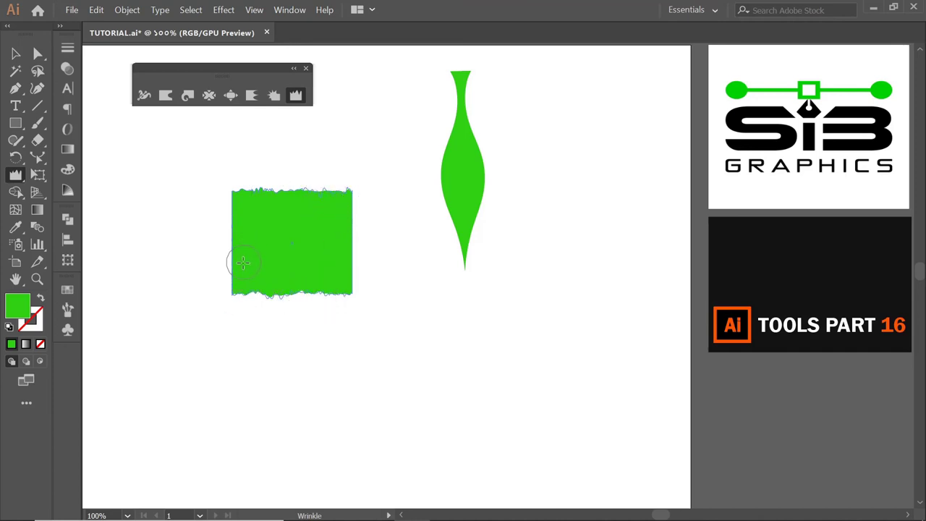
Widen the wrinkled rectangle on both sides and rotate it nearly upright.
{"action": "key", "text": "v"}
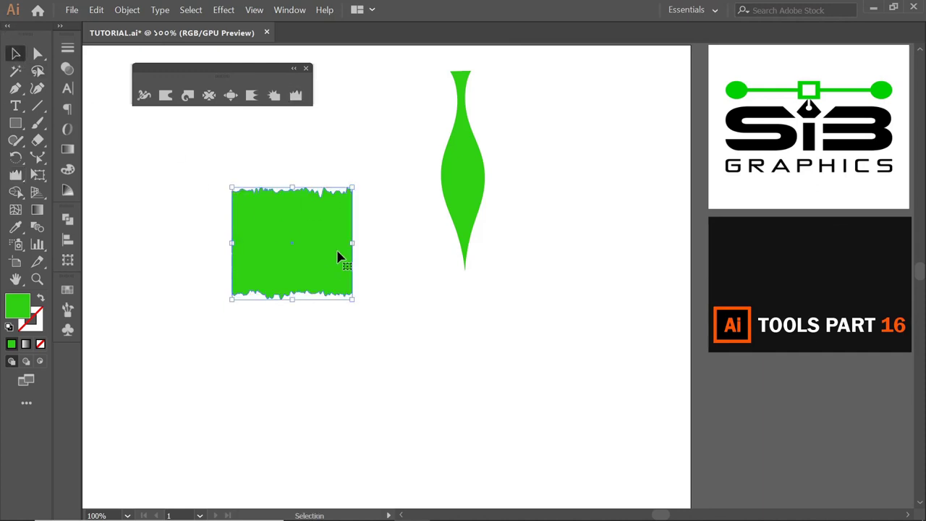
{"action": "left_click", "coordinate": [396, 271]}
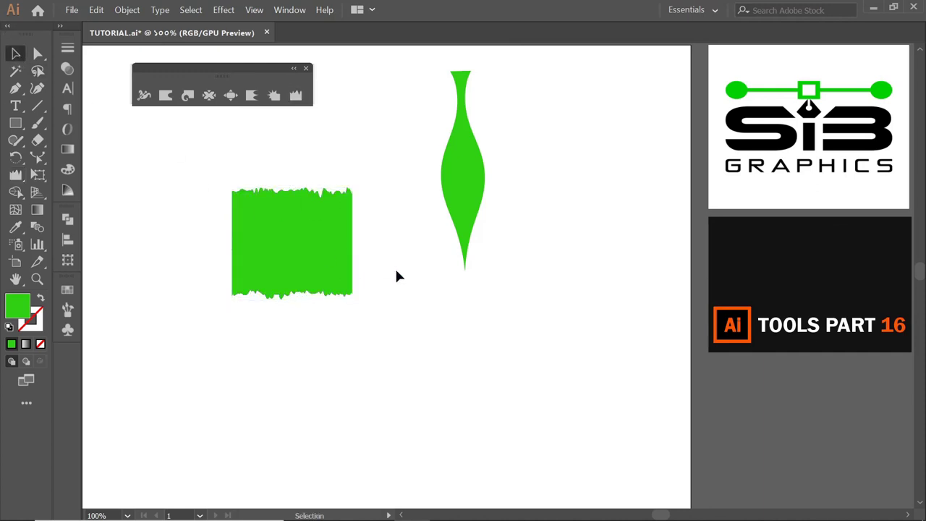
{"action": "left_click", "coordinate": [327, 270]}
{"action": "left_click_drag", "start_coordinate": [358, 243], "coordinate": [417, 243]}
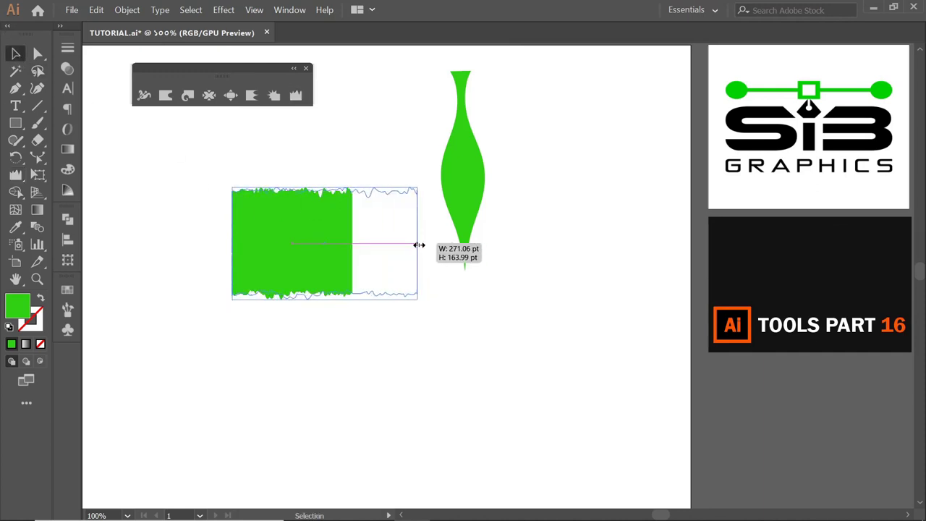
{"action": "left_click_drag", "start_coordinate": [232, 238], "coordinate": [178, 242]}
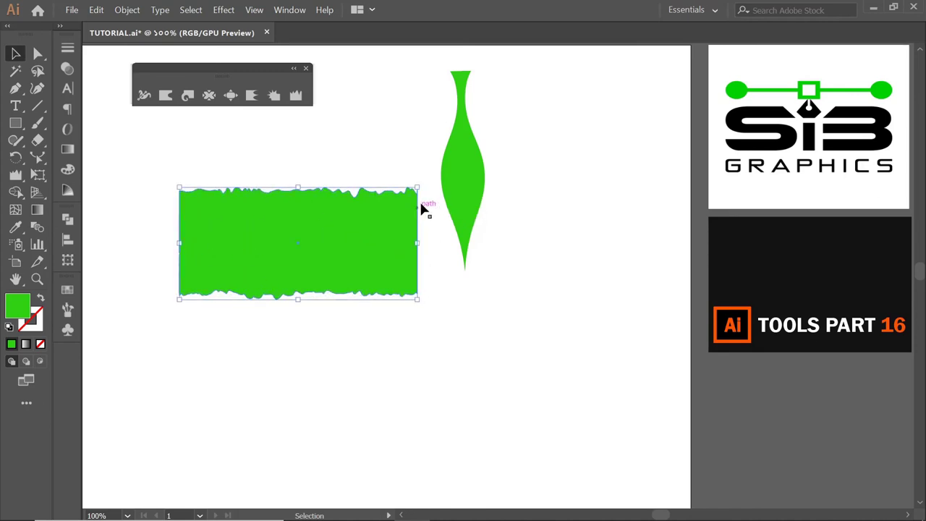
{"action": "left_click_drag", "start_coordinate": [420, 181], "coordinate": [331, 369]}
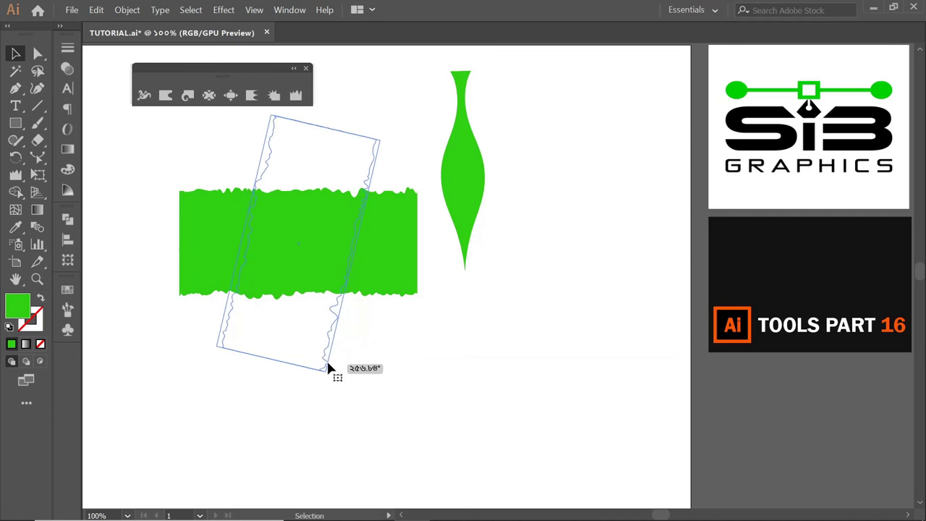
Wrinkle the tilted rectangle's top and bottom edges further, then deselect it.
{"action": "left_click", "coordinate": [295, 95]}
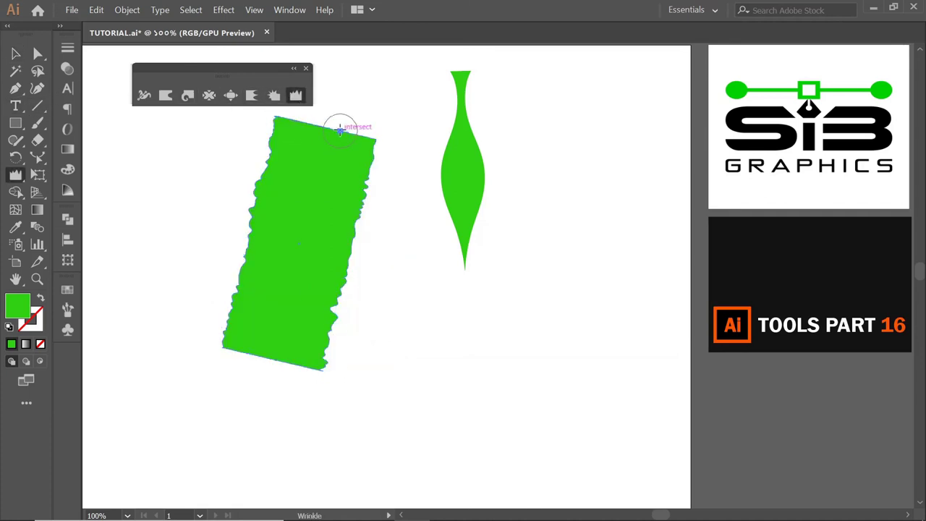
{"action": "left_click_drag", "start_coordinate": [358, 148], "coordinate": [295, 125]}
{"action": "left_click_drag", "start_coordinate": [249, 349], "coordinate": [311, 383]}
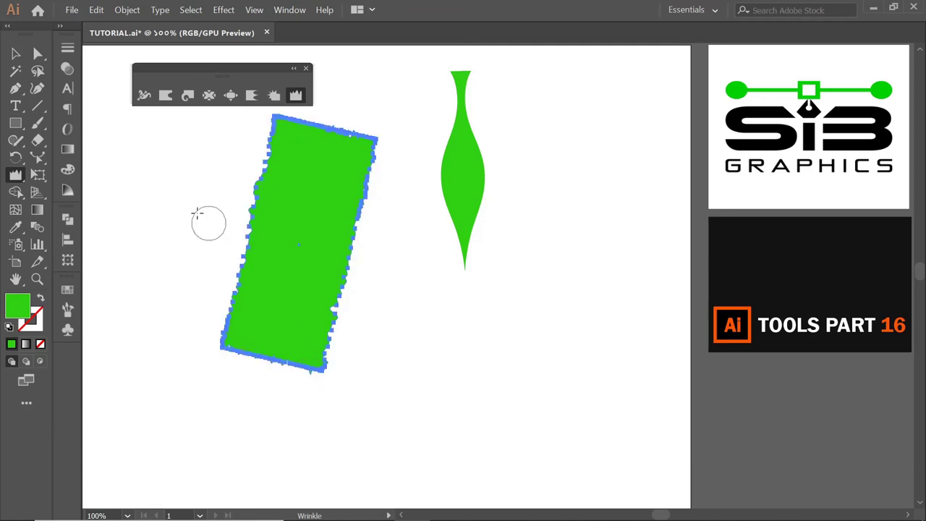
{"action": "left_click", "coordinate": [15, 53]}
{"action": "left_click", "coordinate": [434, 284]}
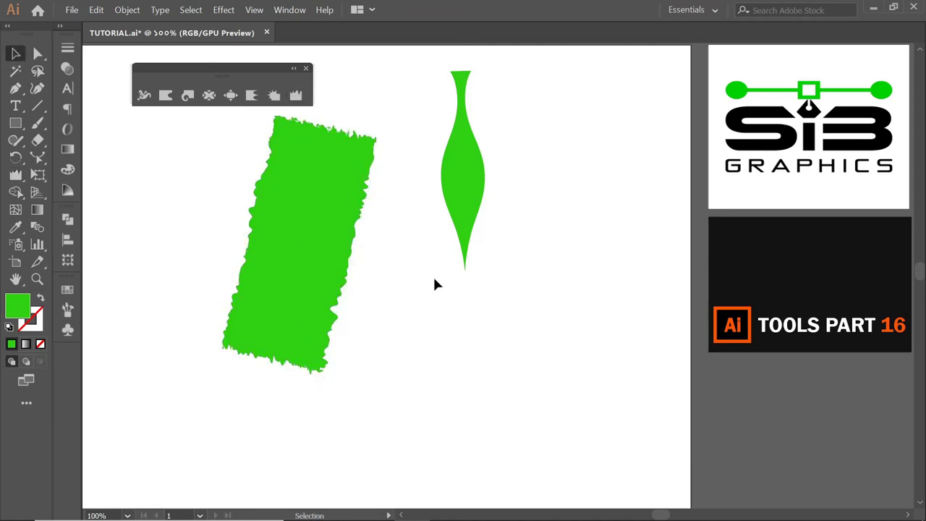